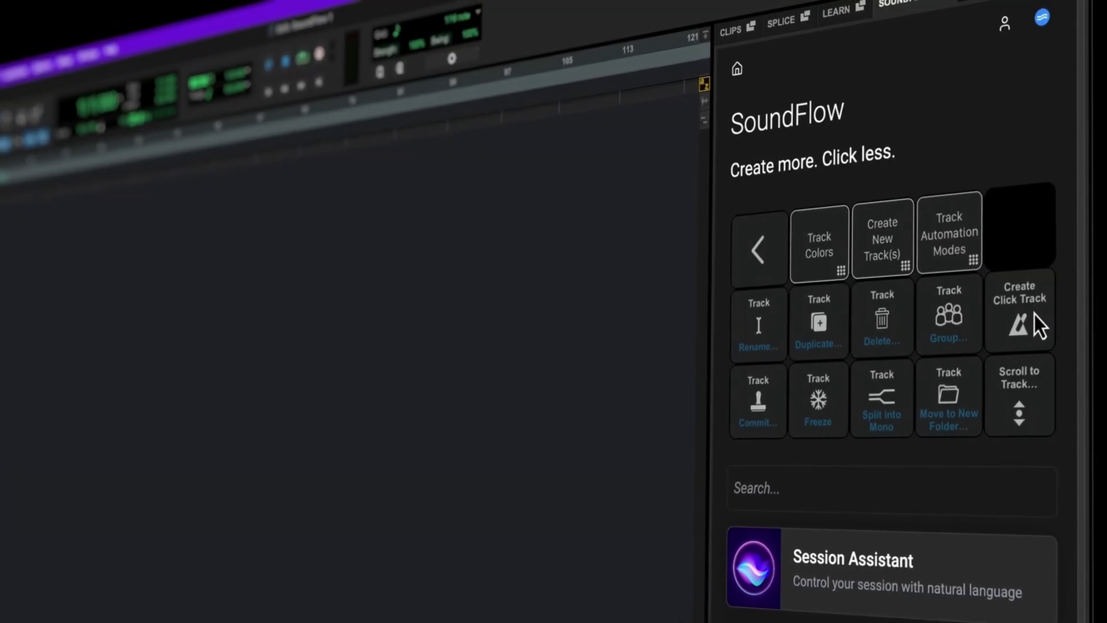
Add a new stereo instrument track from SoundFlow's new-track tiles
click(904, 261)
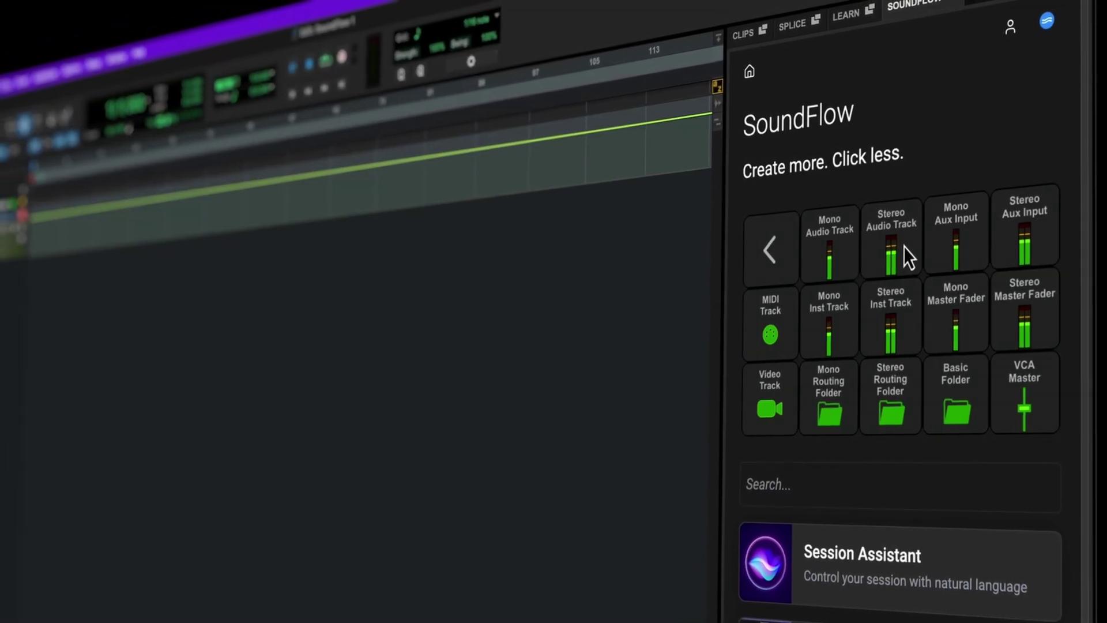
click(902, 253)
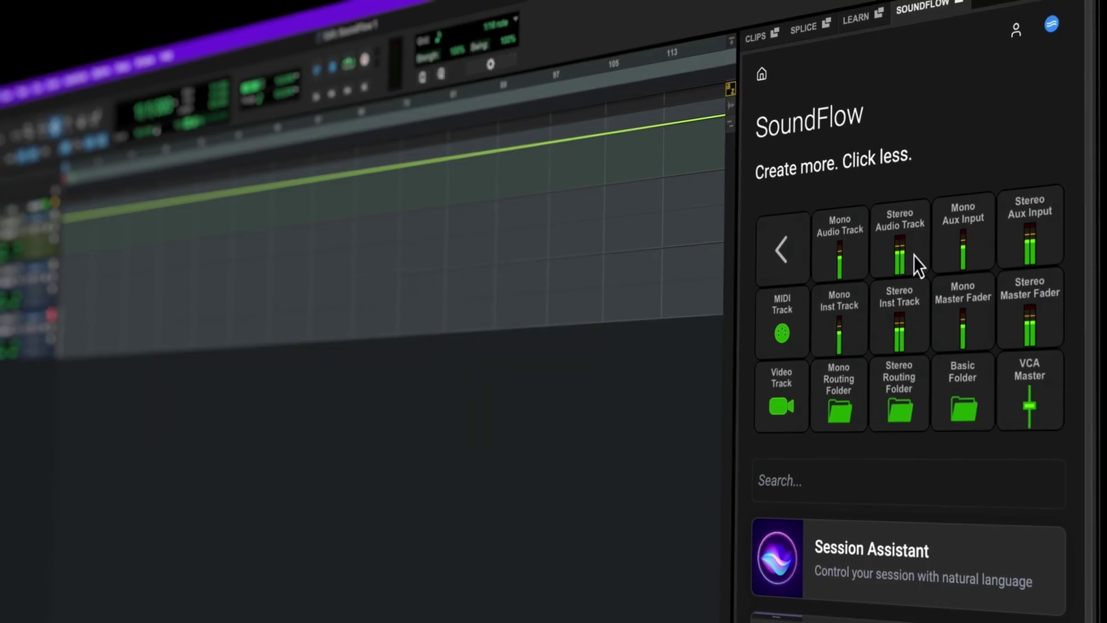
click(900, 325)
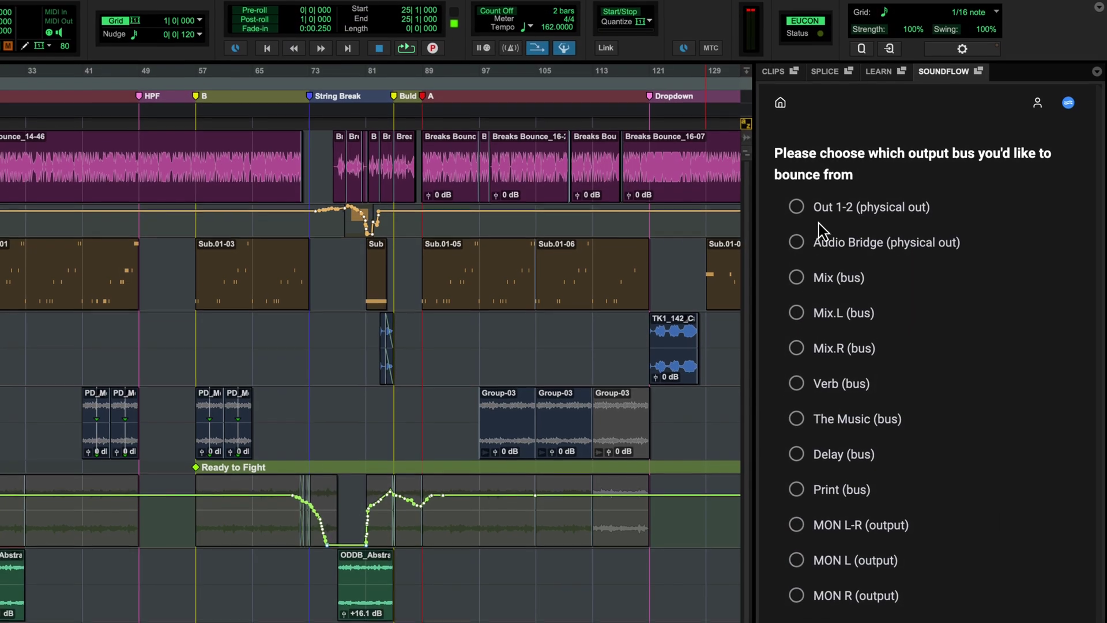
Bounce the Out 1-2 mix to Dropbox, then return to the automation options
click(804, 209)
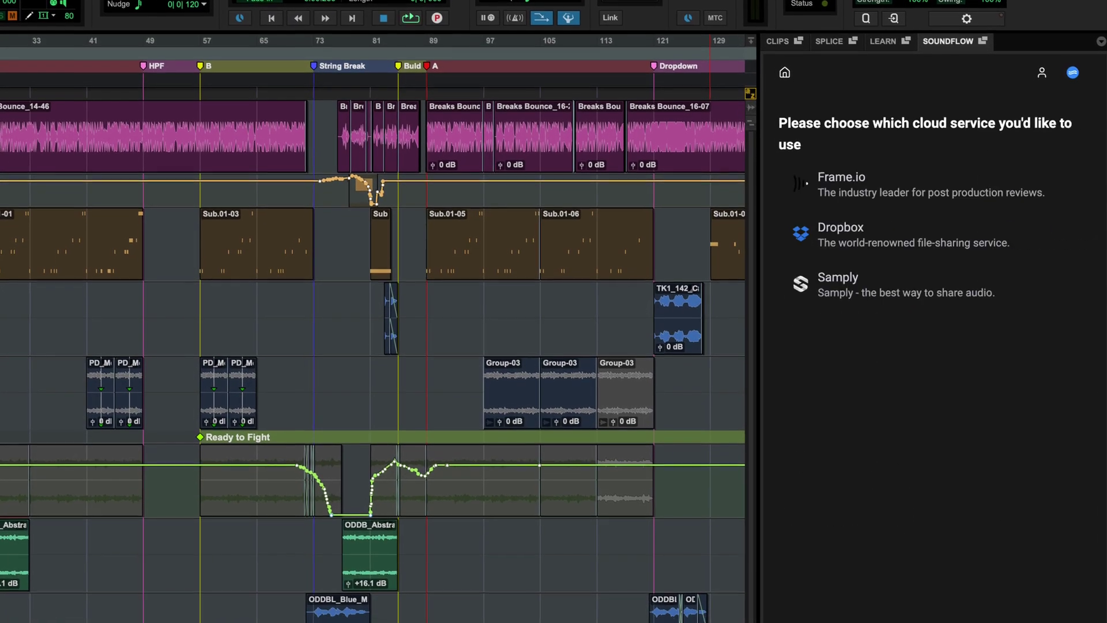
click(830, 236)
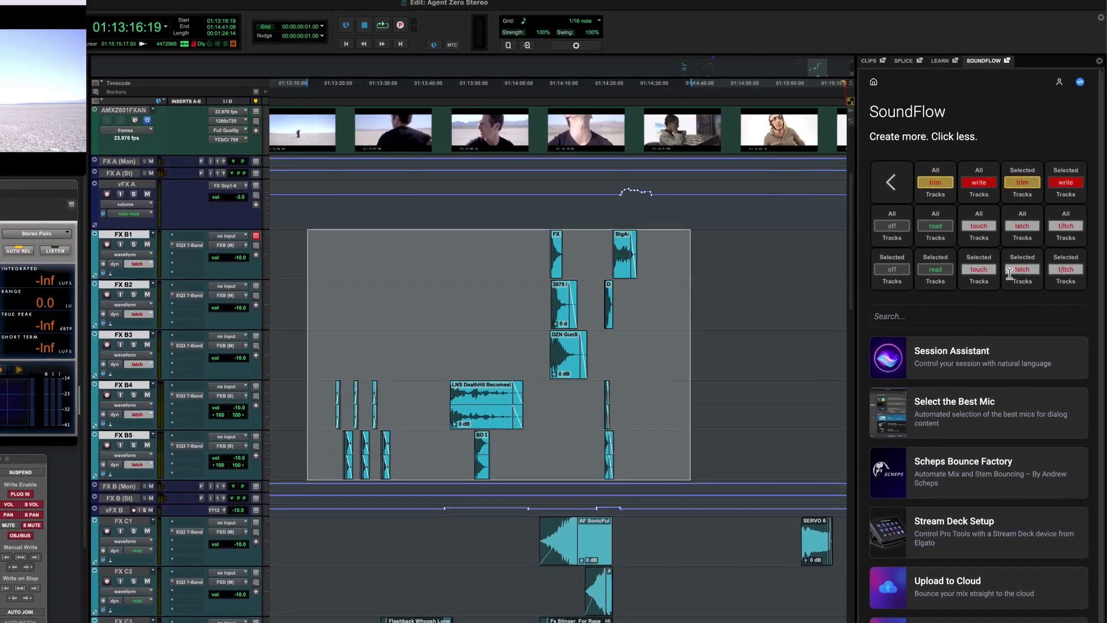
click(891, 182)
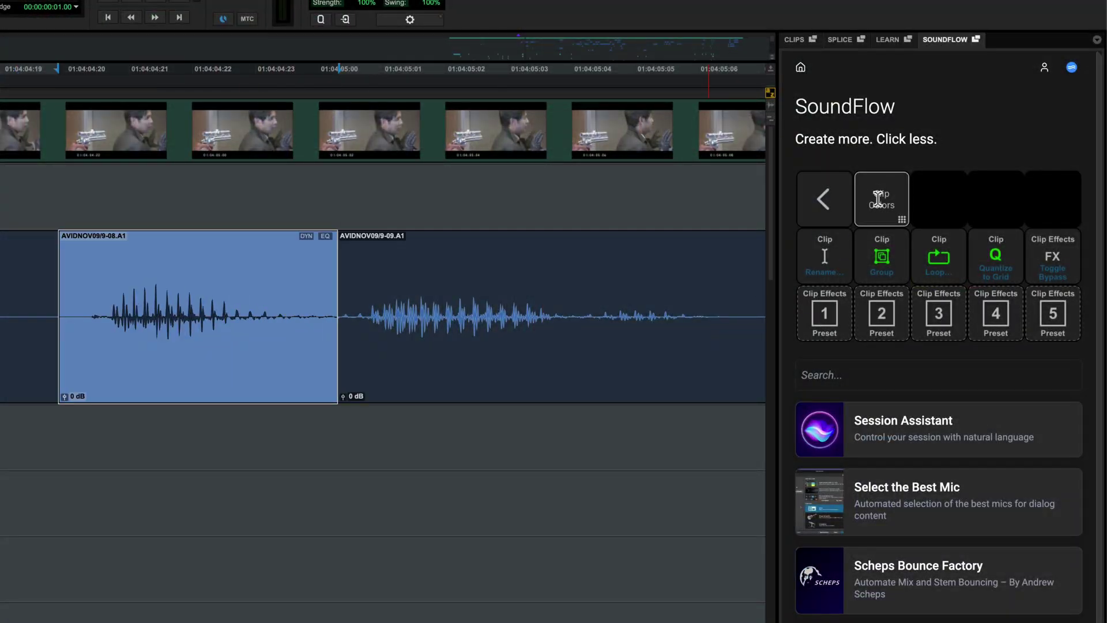
Colour the clip red and ask the Session Assistant for a room mic track
click(879, 198)
click(960, 213)
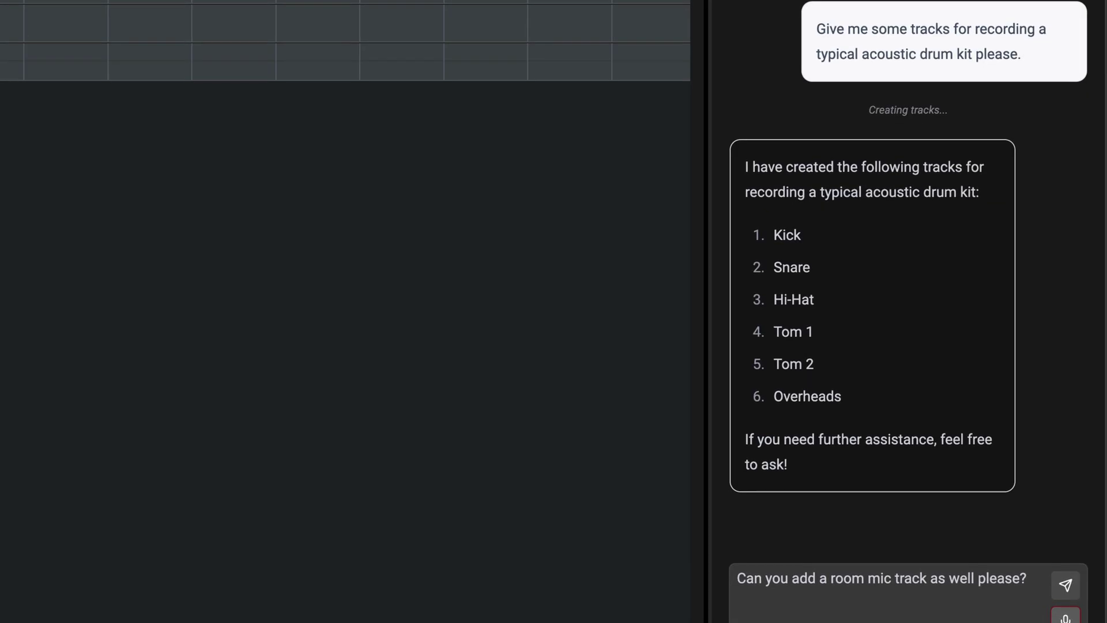
click(1070, 577)
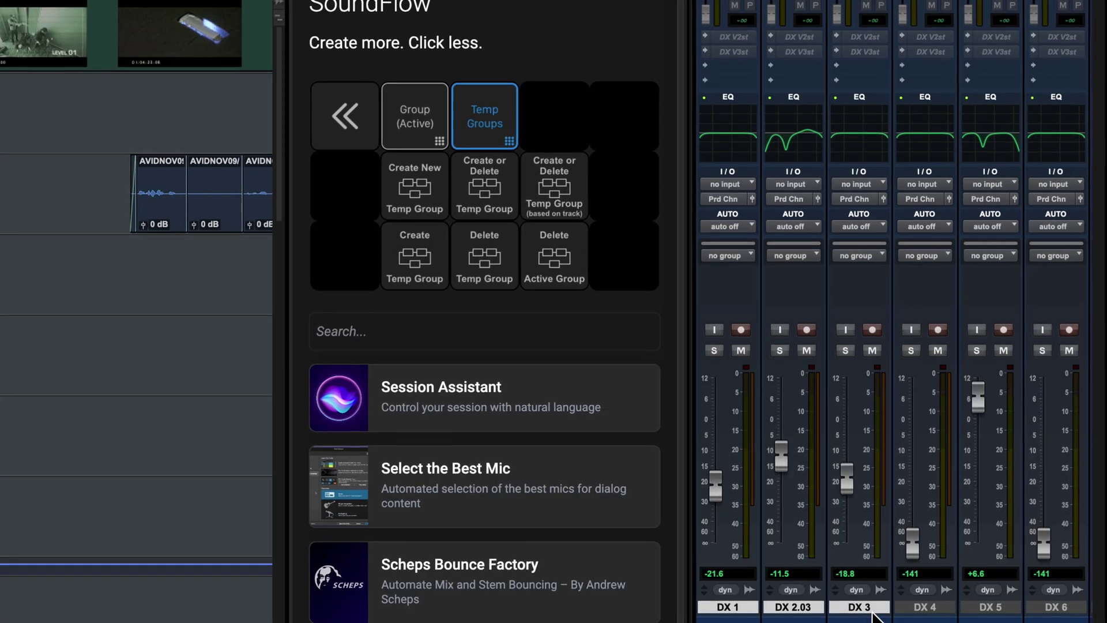
Temporarily group the three DX tracks, raise their faders together, then delete the group
click(562, 205)
drag(710, 495, 703, 427)
click(536, 153)
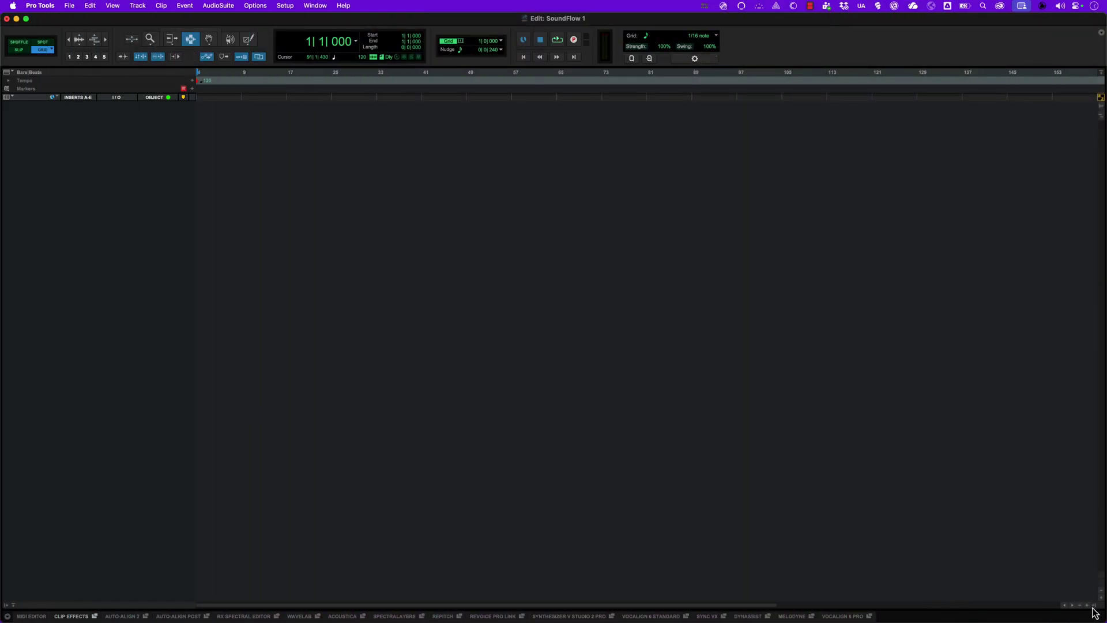
Open the Clips side panel, then switch it to SoundFlow and then to Learn
click(1092, 606)
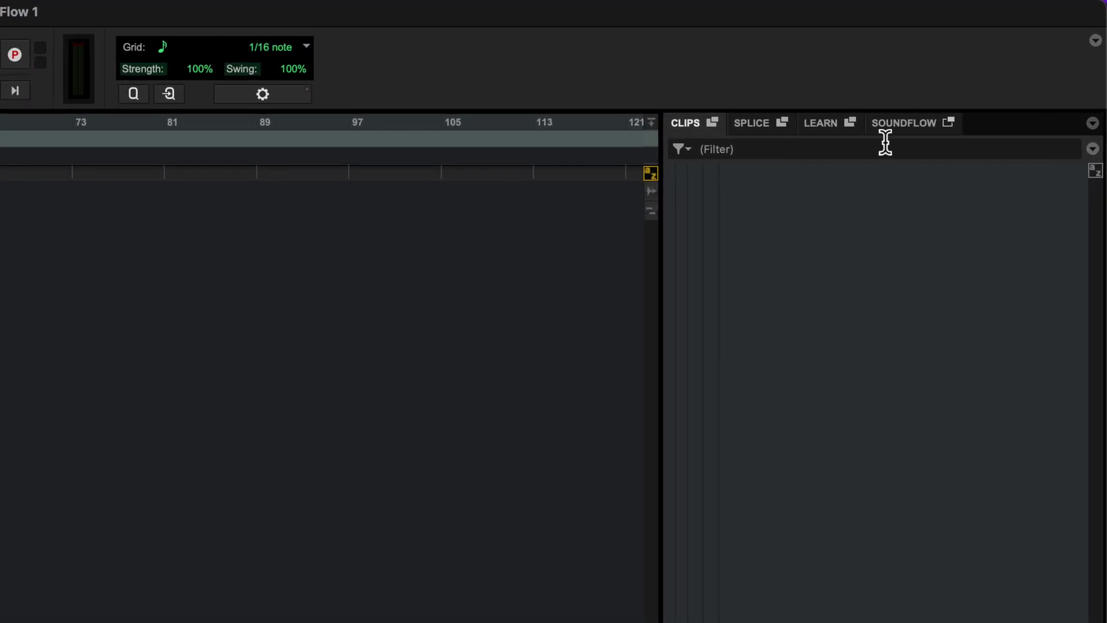
click(902, 126)
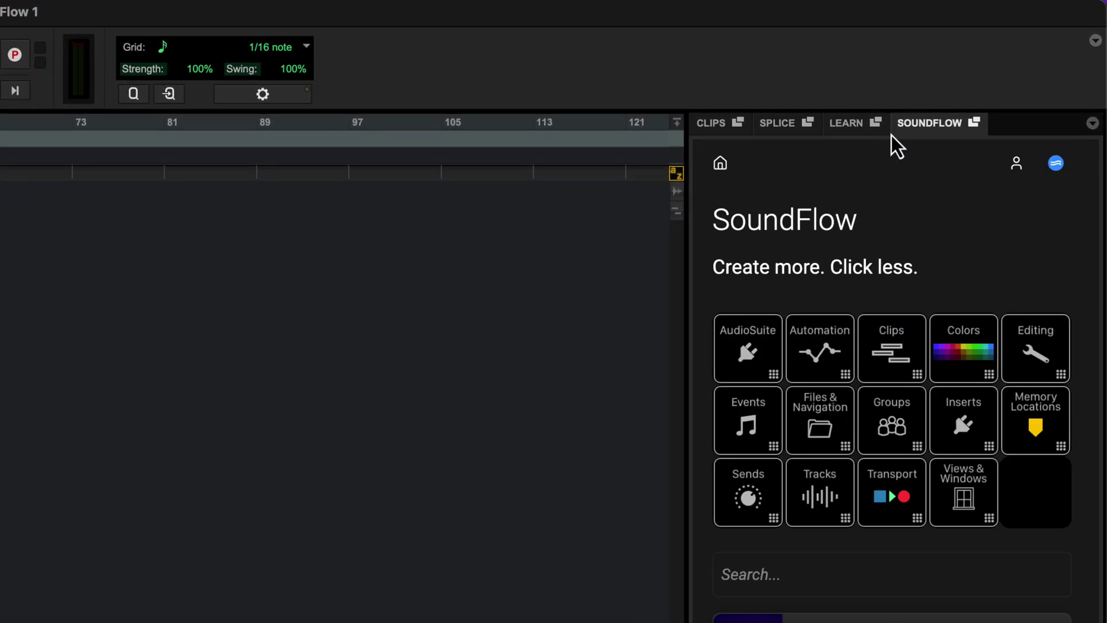
click(848, 124)
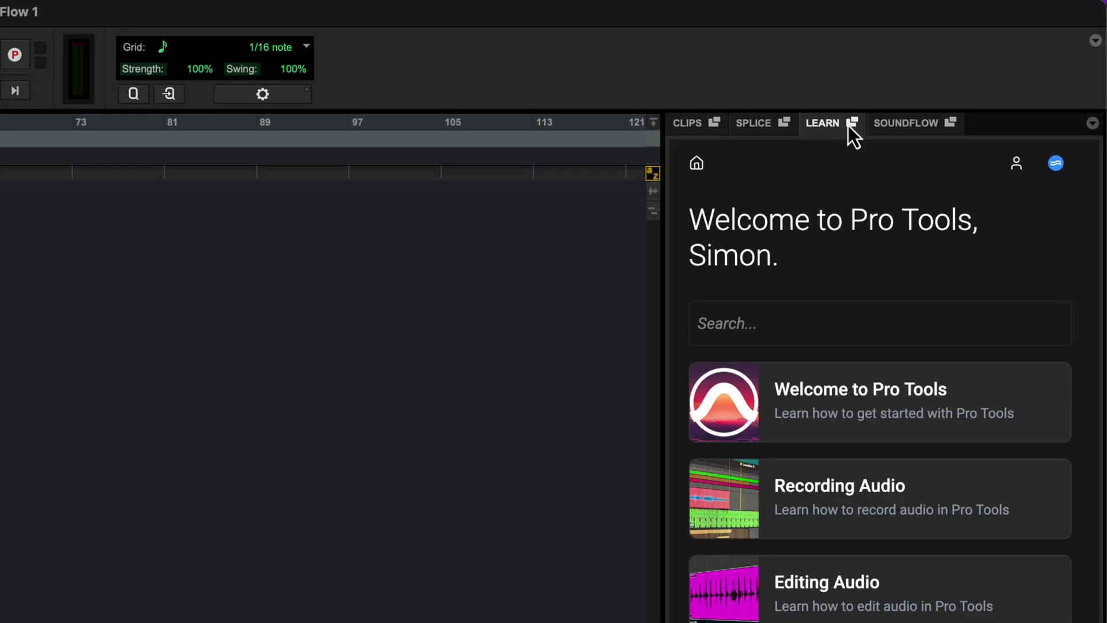
Open SoundFlow as a floating window from the Window menu, then dock it into the side panel
click(65, 7)
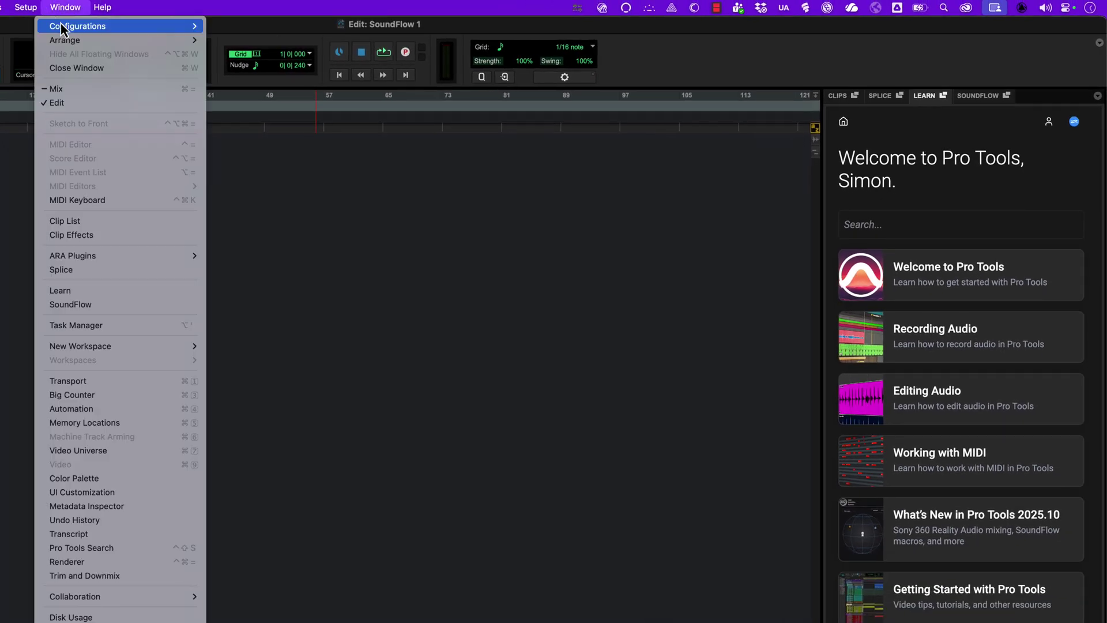
click(119, 304)
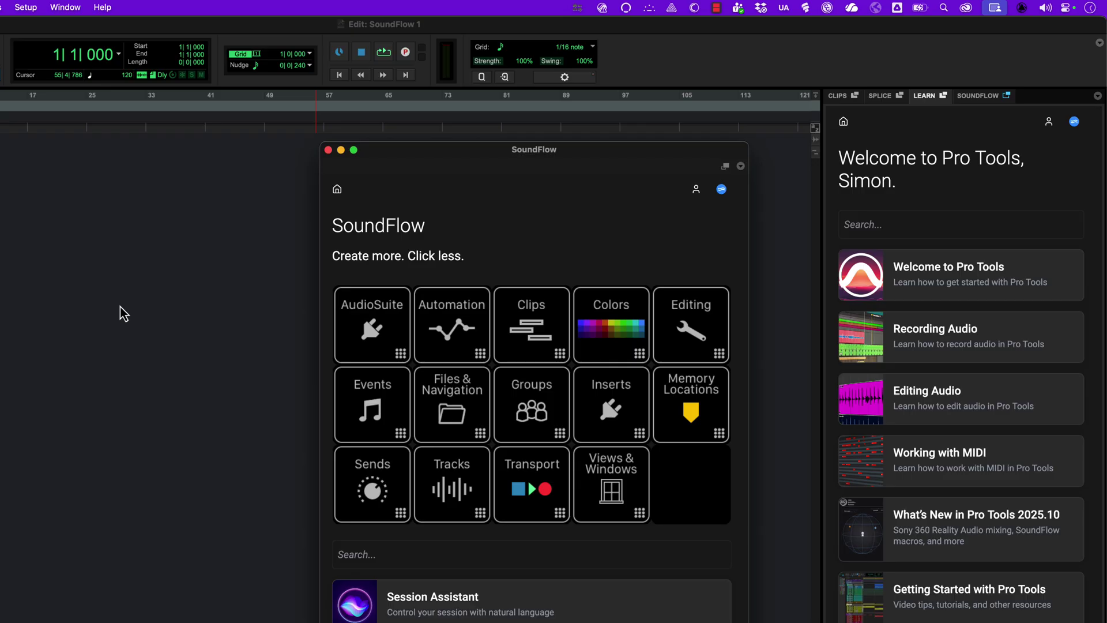
click(726, 166)
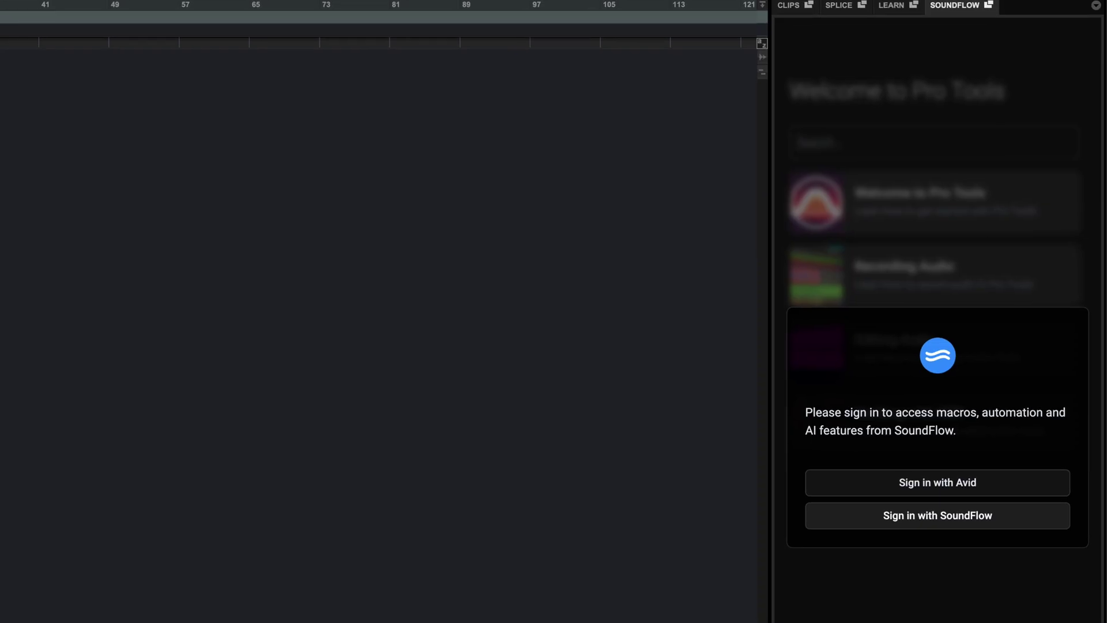
Start the Avid account sign-in, then close the Avid sign-in dialog without signing in
click(949, 486)
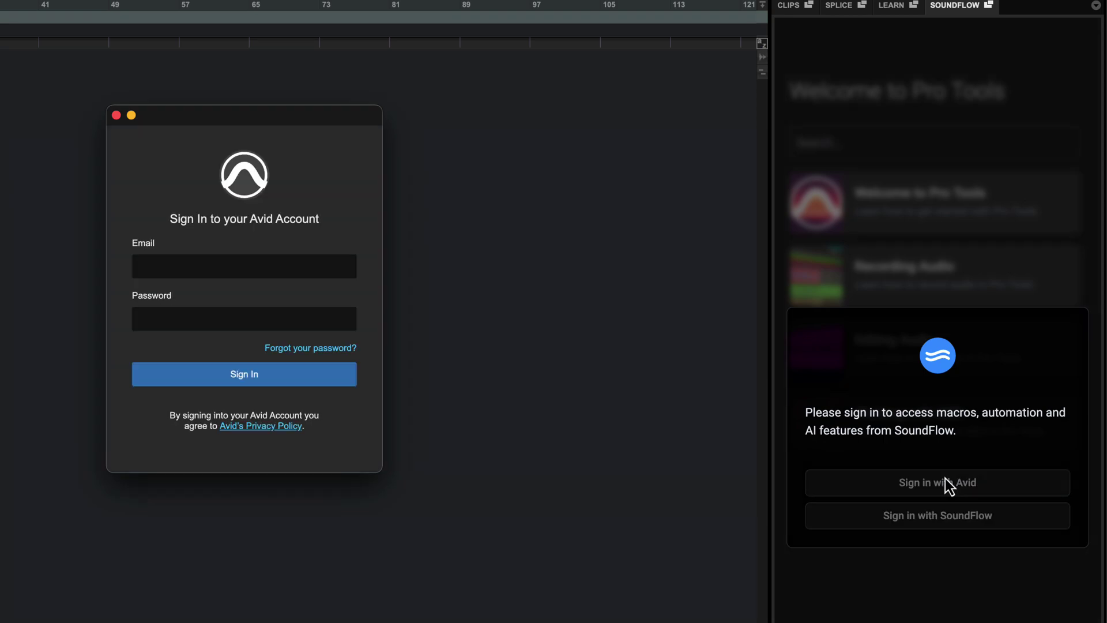
click(117, 116)
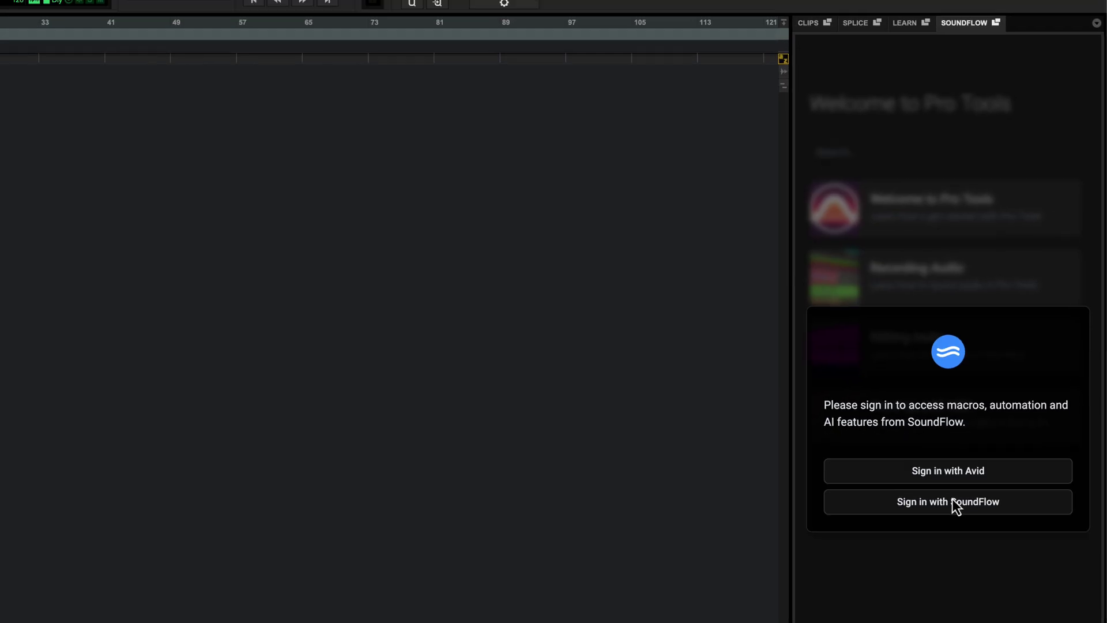
Sign in with SoundFlow in Chrome using the saved autofilled login and continue with that account
click(945, 515)
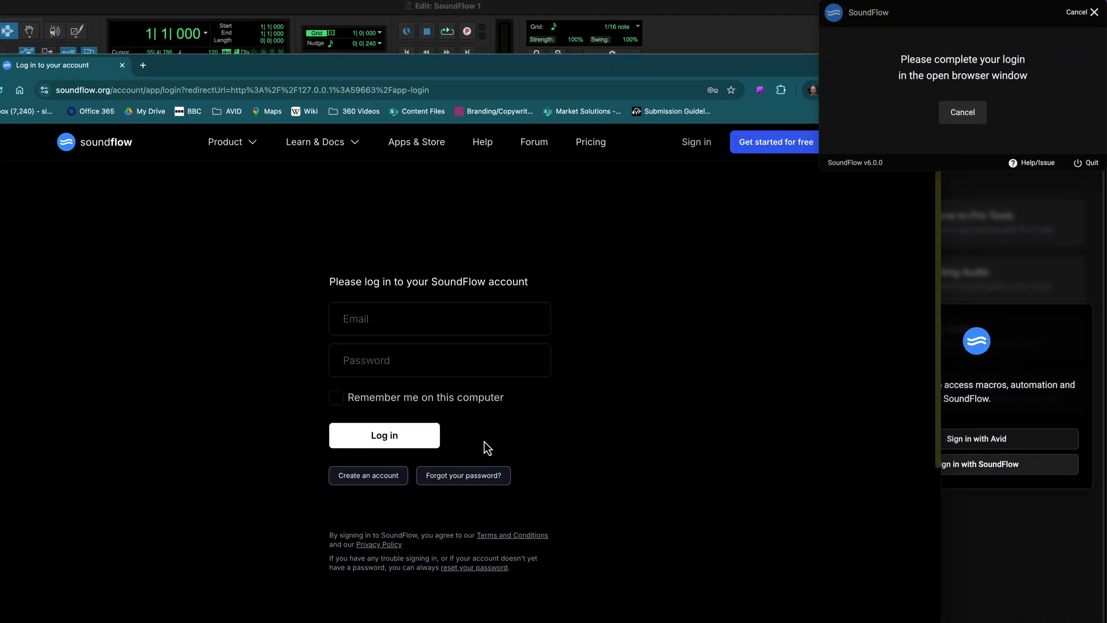
click(345, 317)
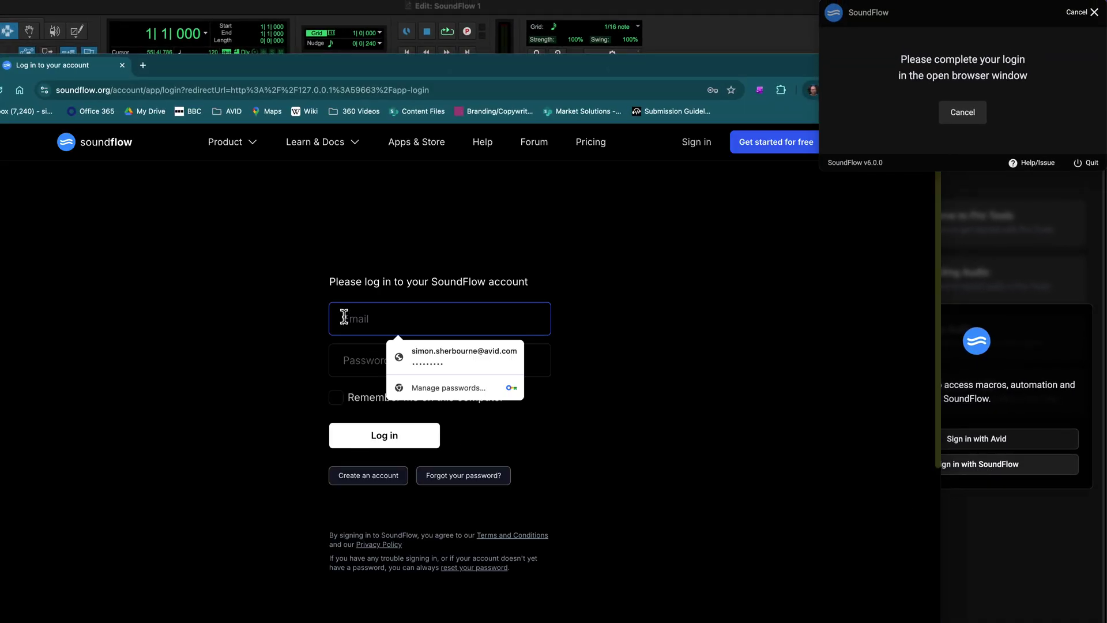
click(443, 359)
text(•••••)
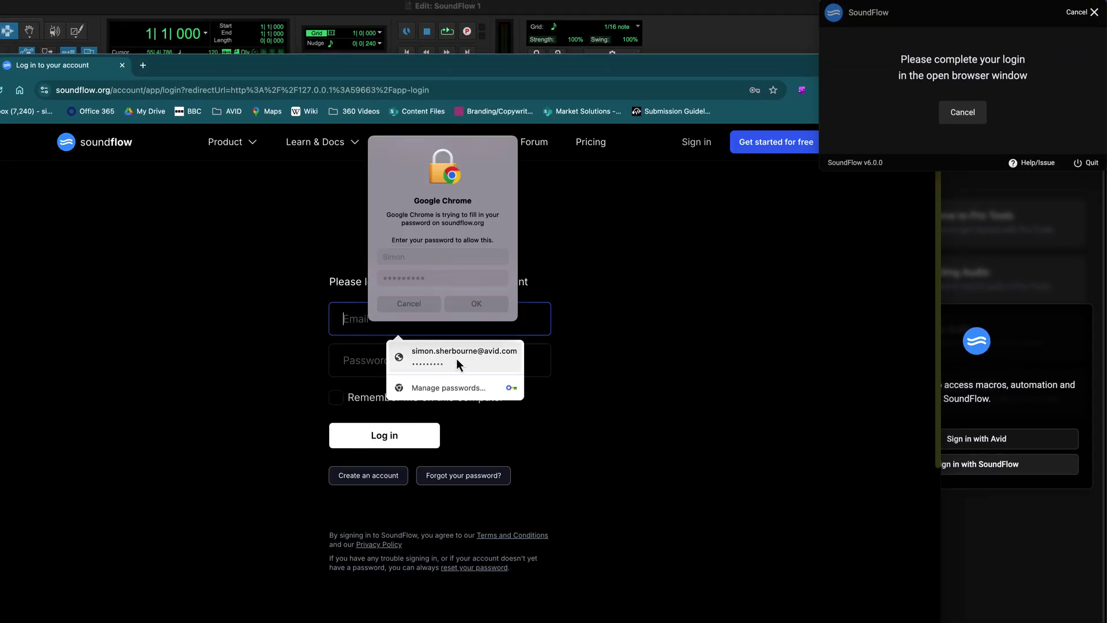
text(••••)
key(Return)
click(397, 441)
click(403, 483)
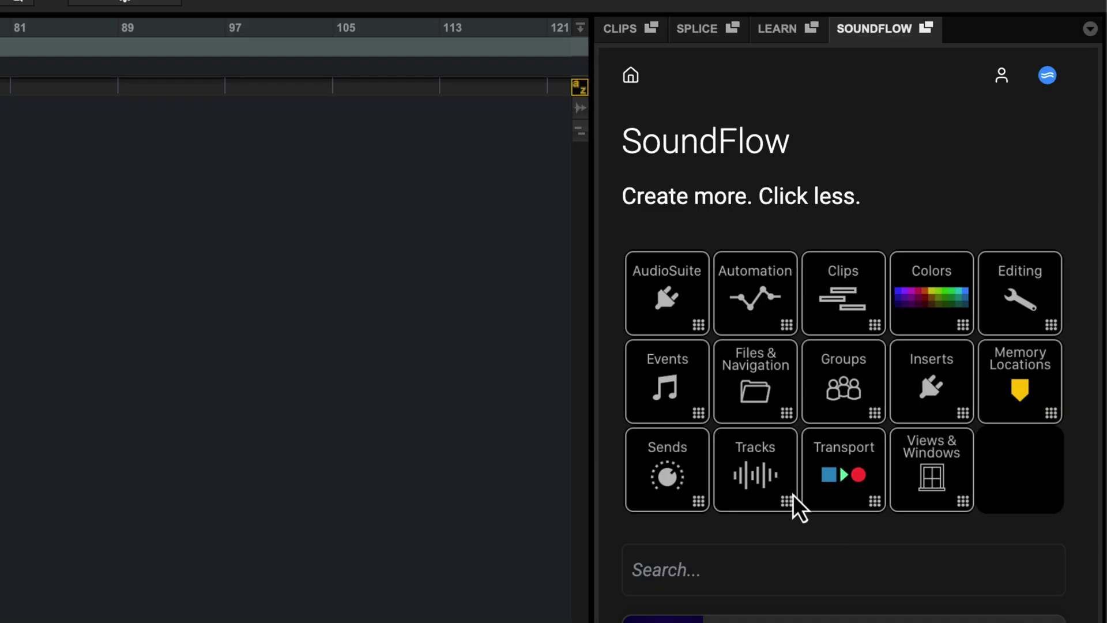
From SoundFlow's Tracks commands, add Click 1, Audio 1–2, Inst 1–2 and a stereo master fader
click(751, 478)
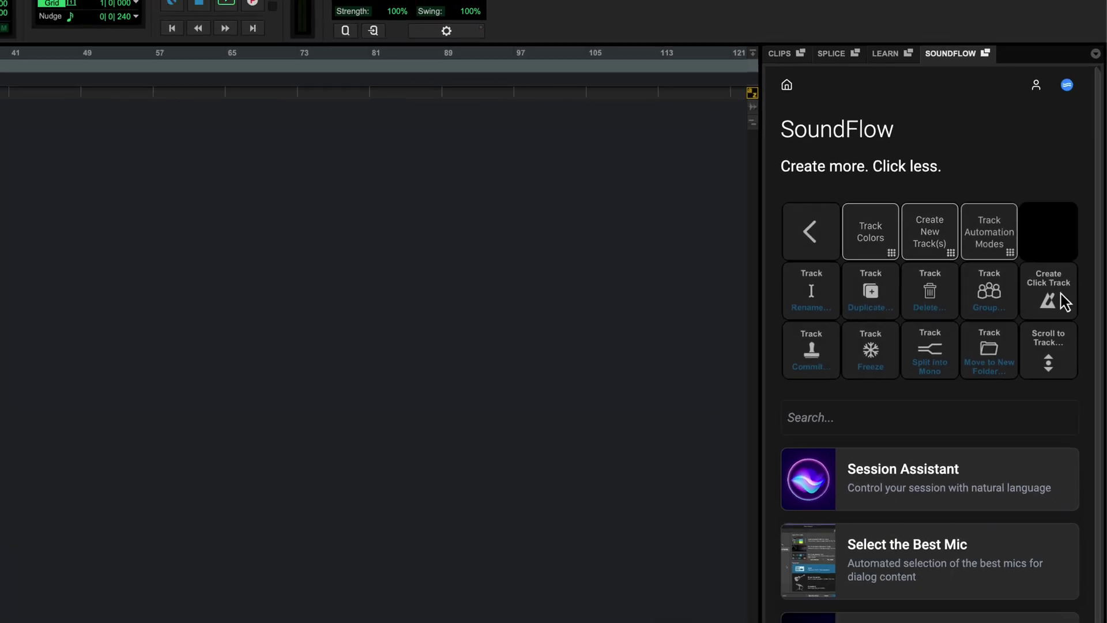
click(1064, 299)
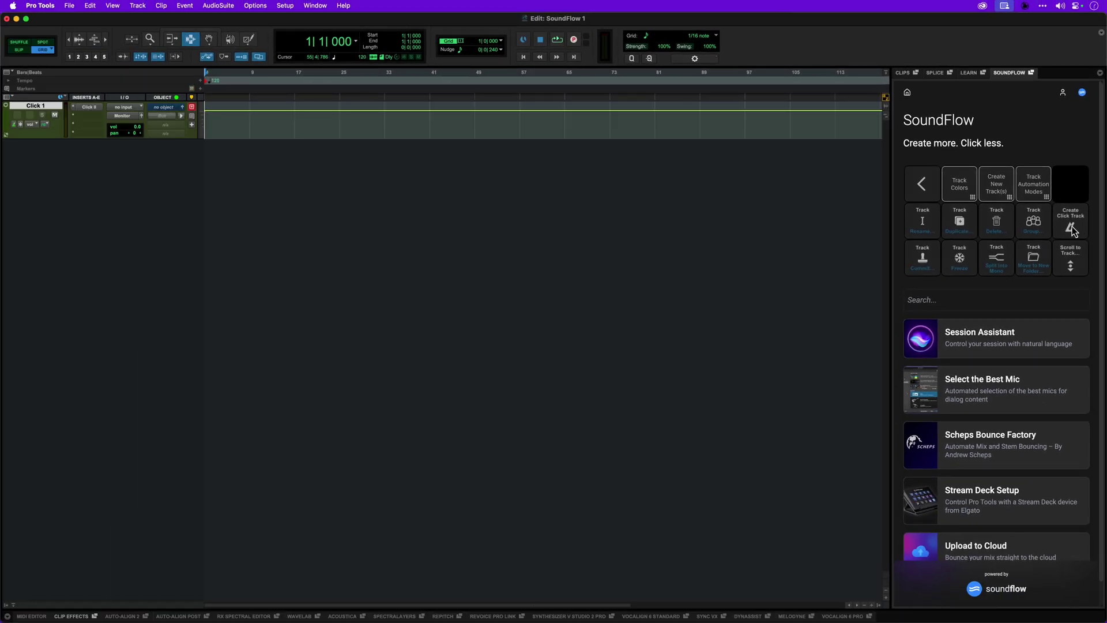
click(1004, 192)
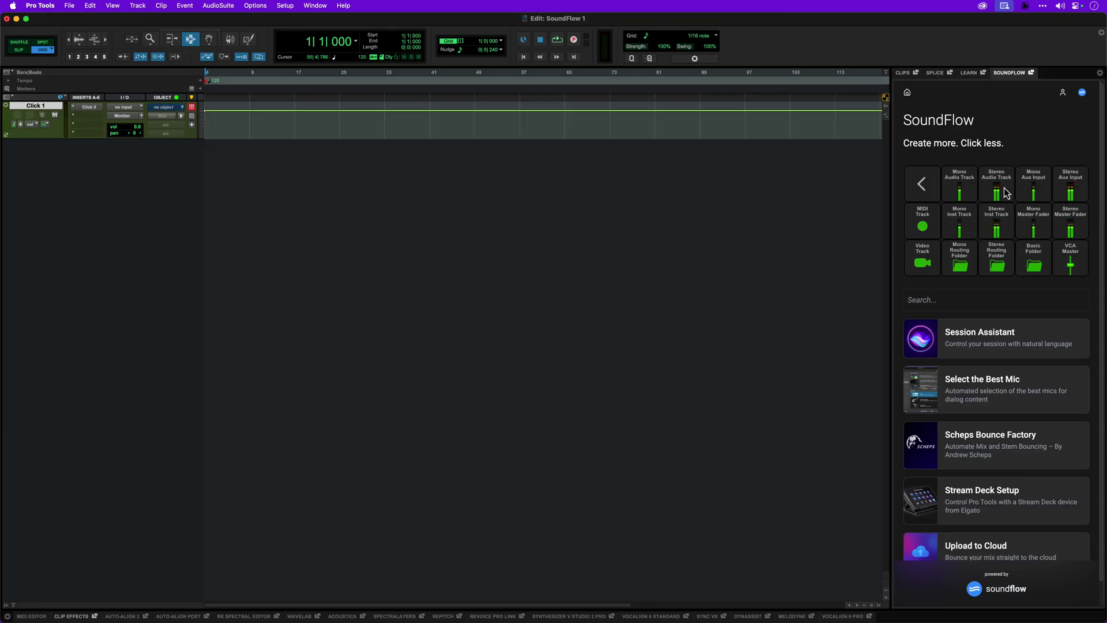
click(1000, 195)
click(999, 195)
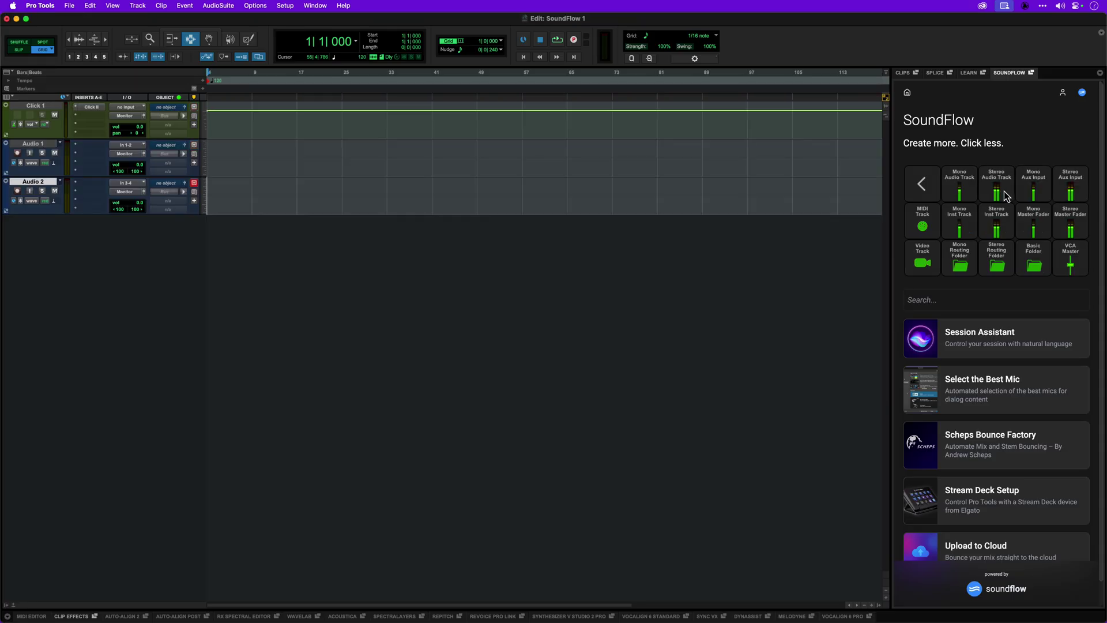
click(1004, 231)
click(1004, 231)
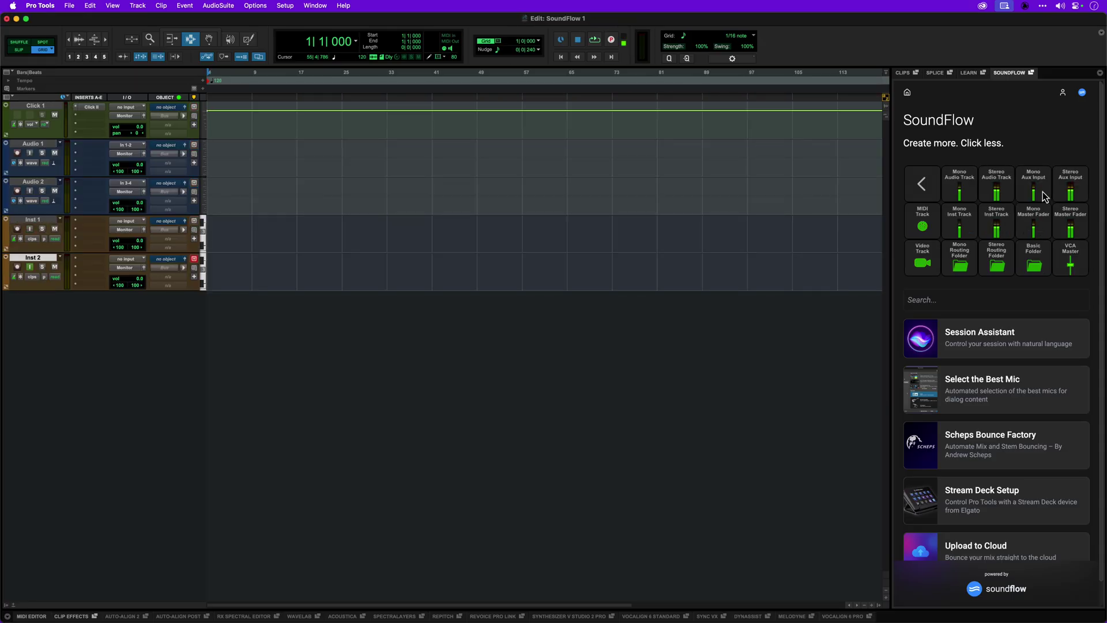
click(1064, 223)
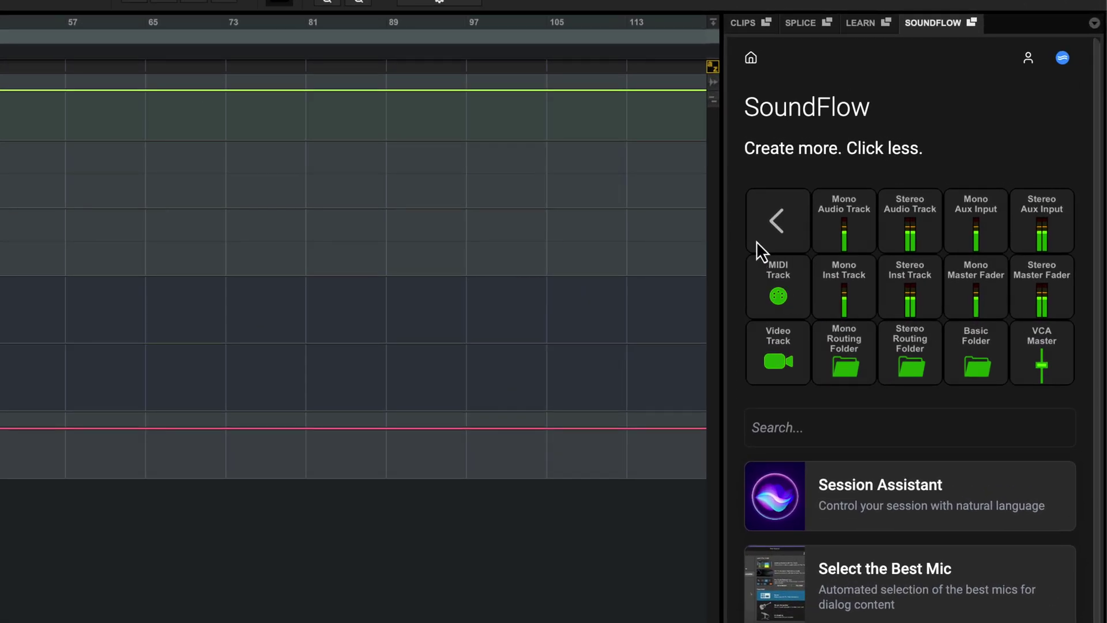
Go from Tracks back to SoundFlow Home, then open Automation > Track Automation Modes
click(763, 223)
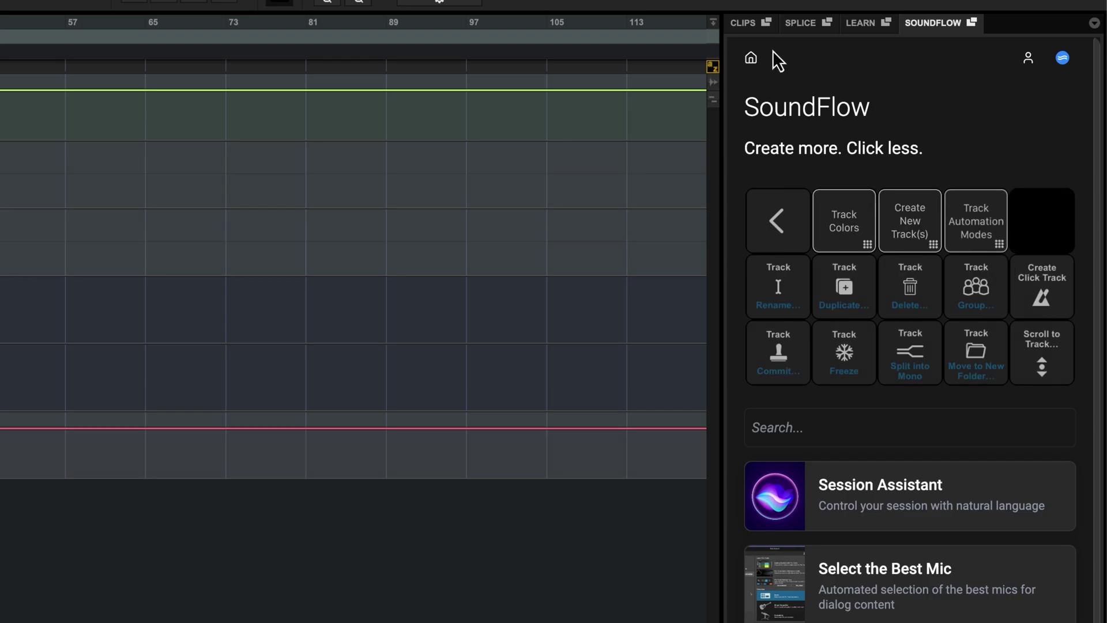
click(751, 57)
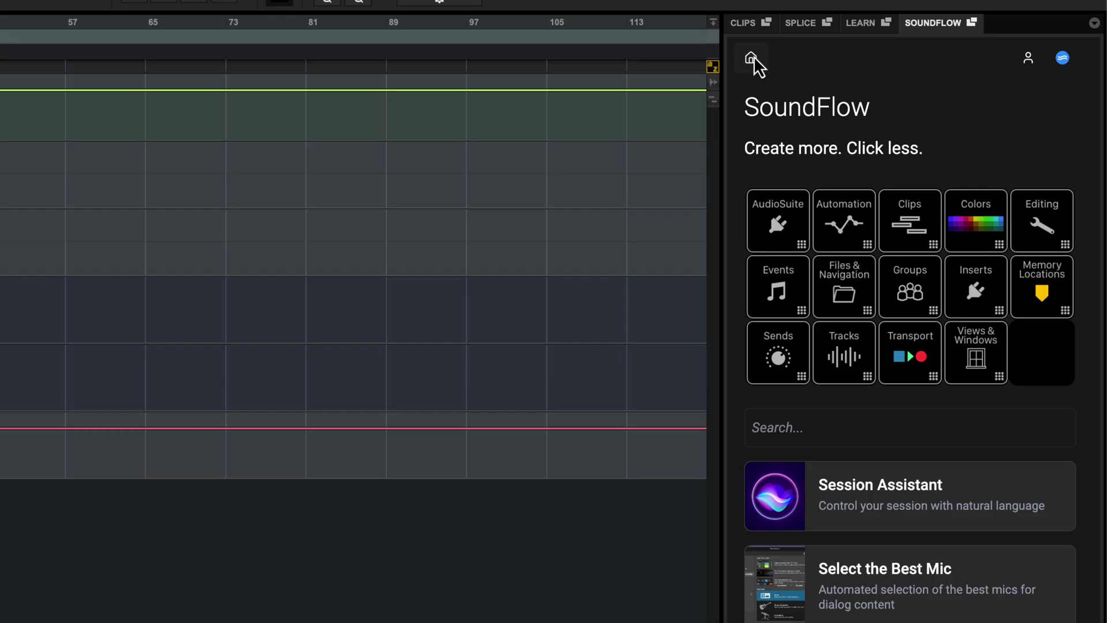
click(866, 231)
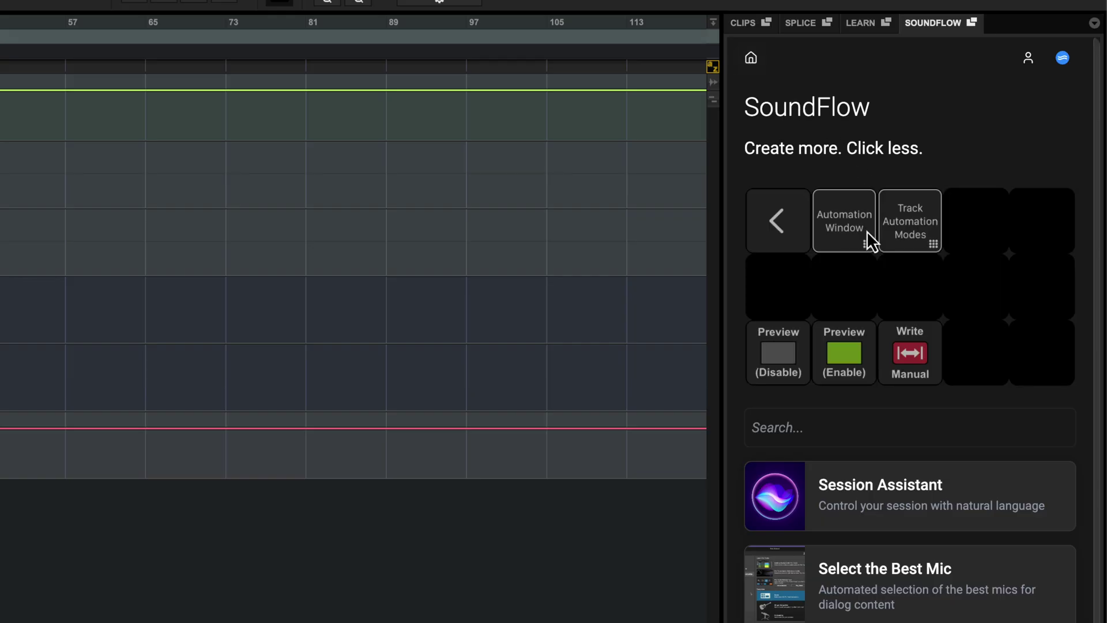
click(915, 241)
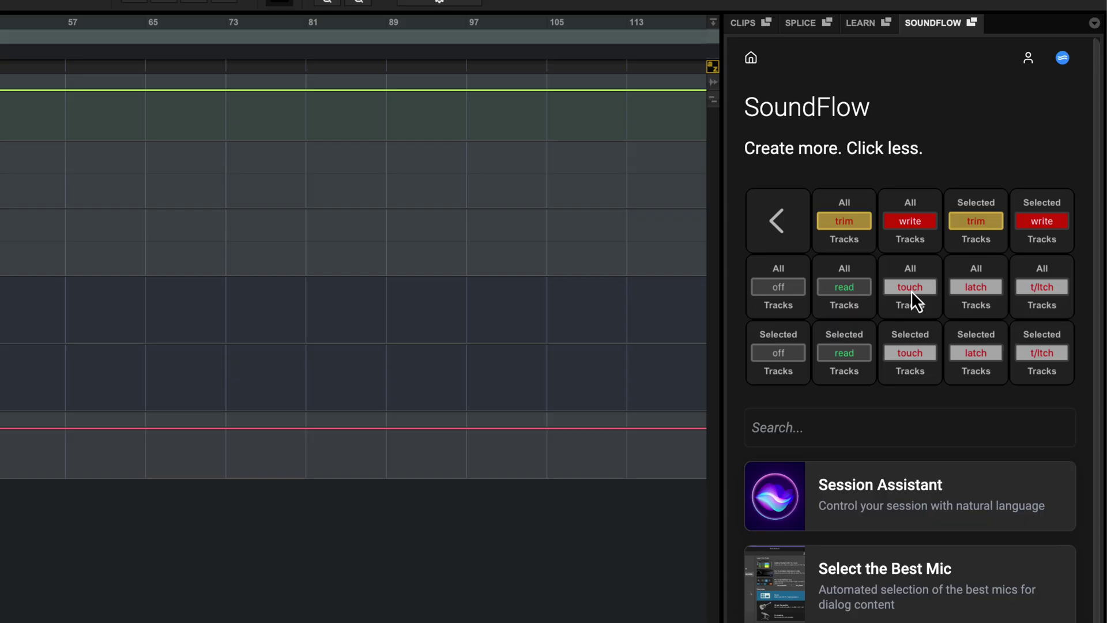
Search SoundFlow for 'stereo instrum' and run Instrument Track - Stereo to add Inst 3
click(853, 429)
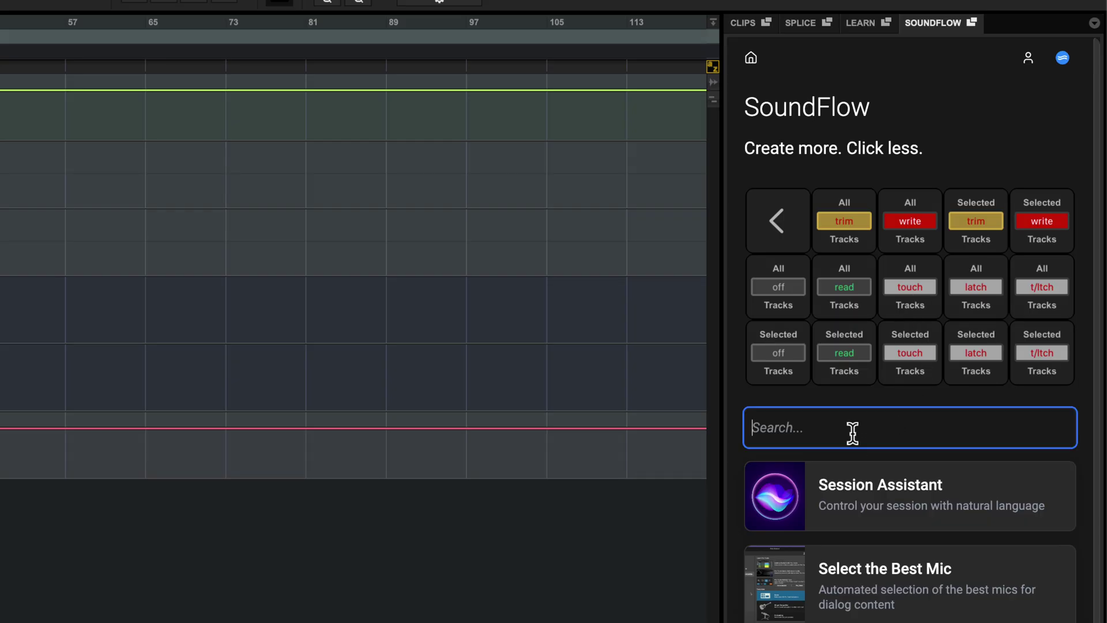
text(stere)
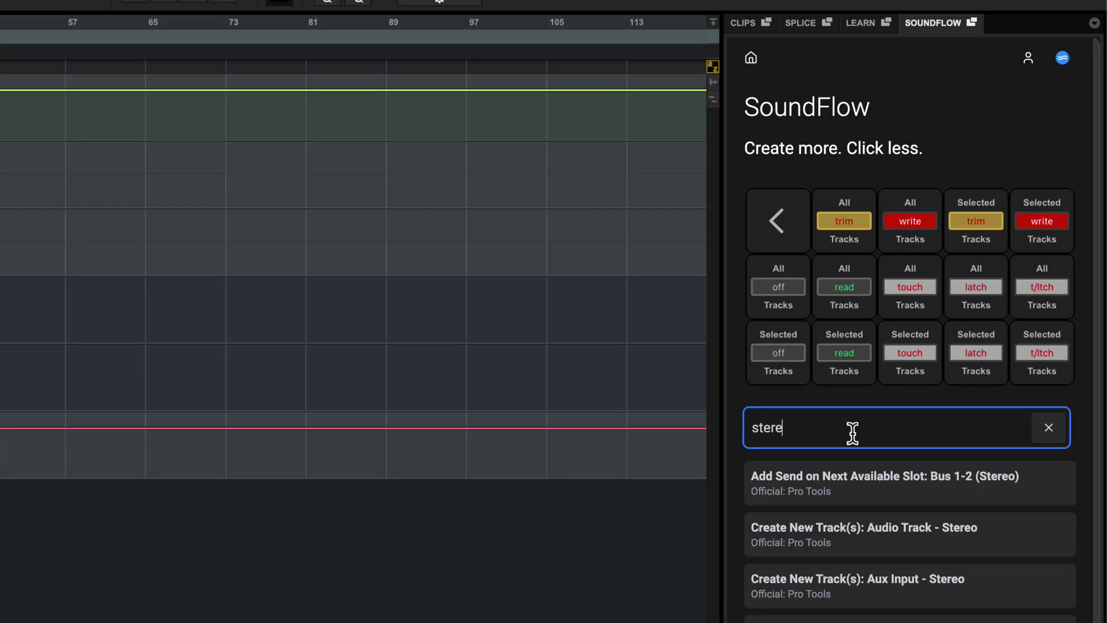
text(o instr)
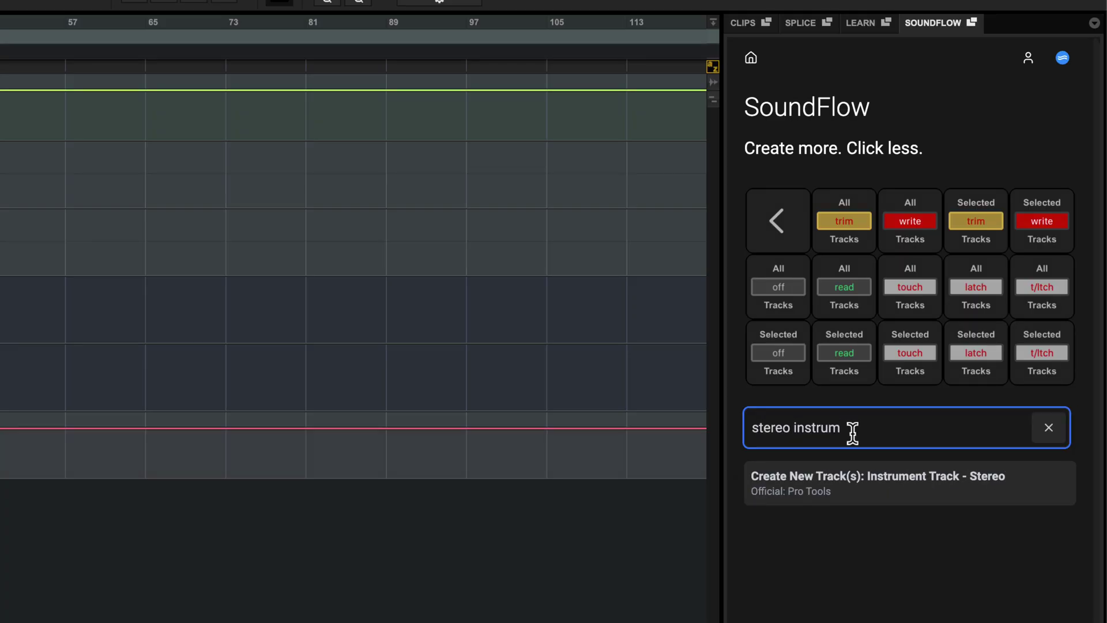
text(um)
click(874, 482)
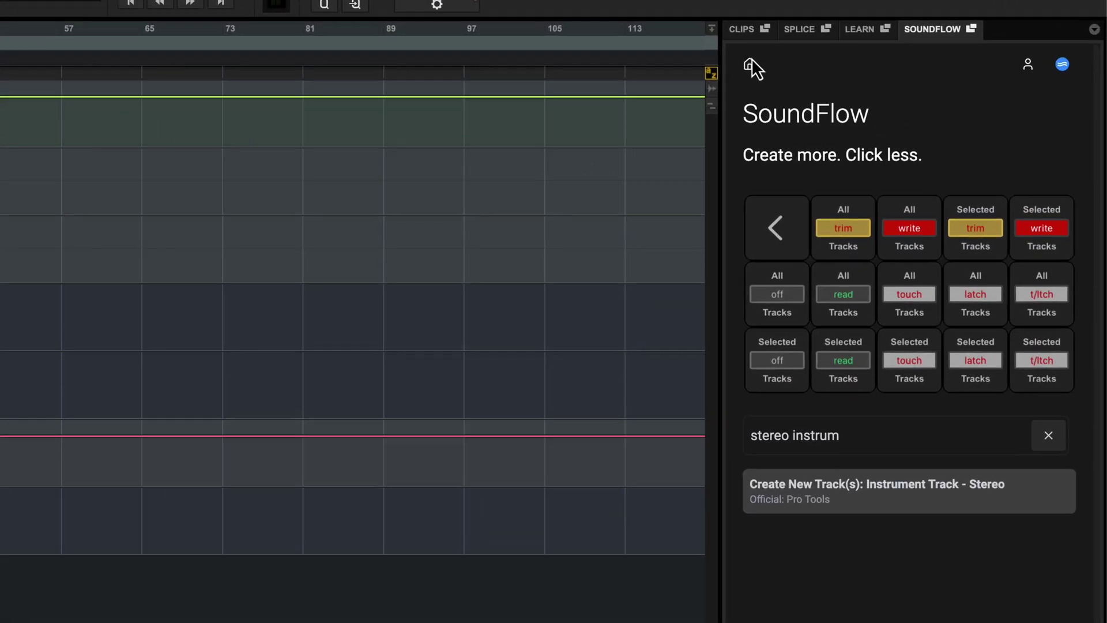
Return SoundFlow to its home page, view the Session Assistant, then go home again
click(907, 92)
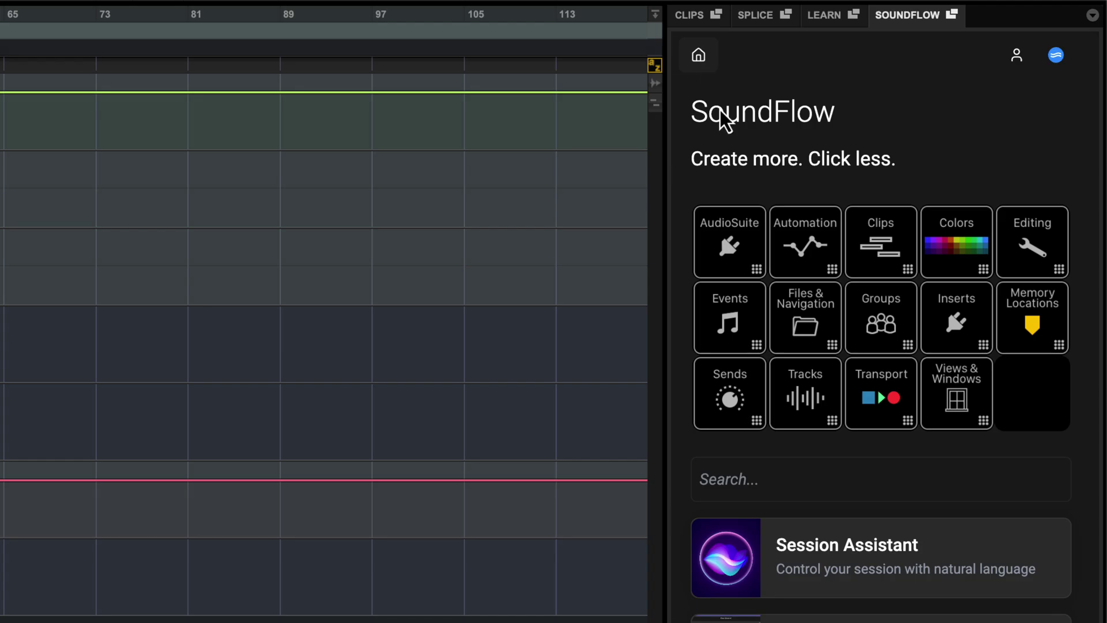
click(919, 576)
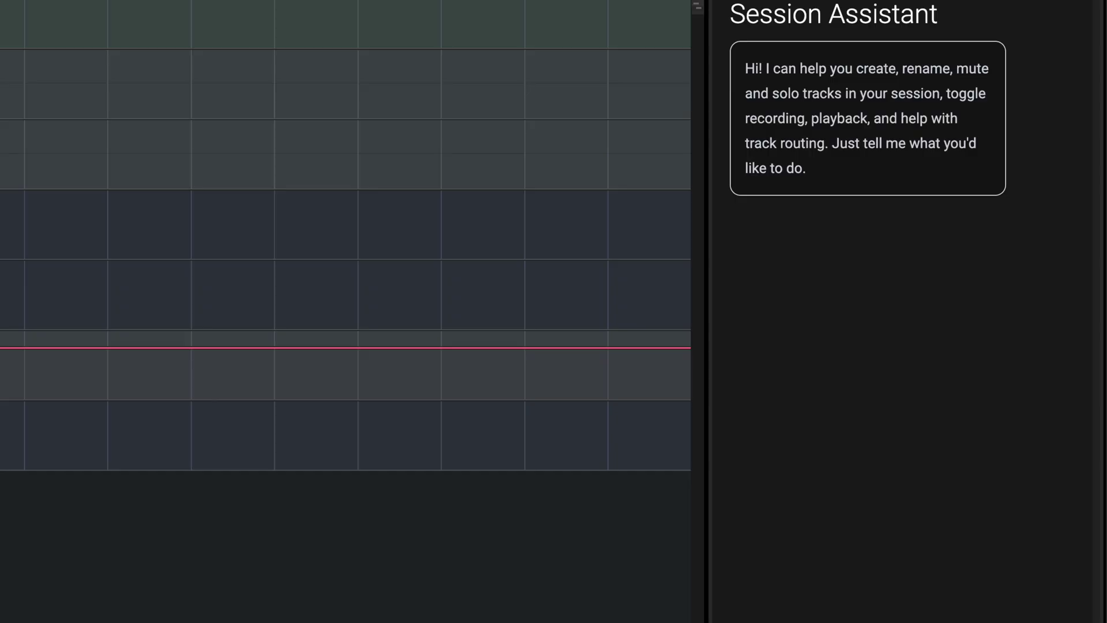
click(698, 55)
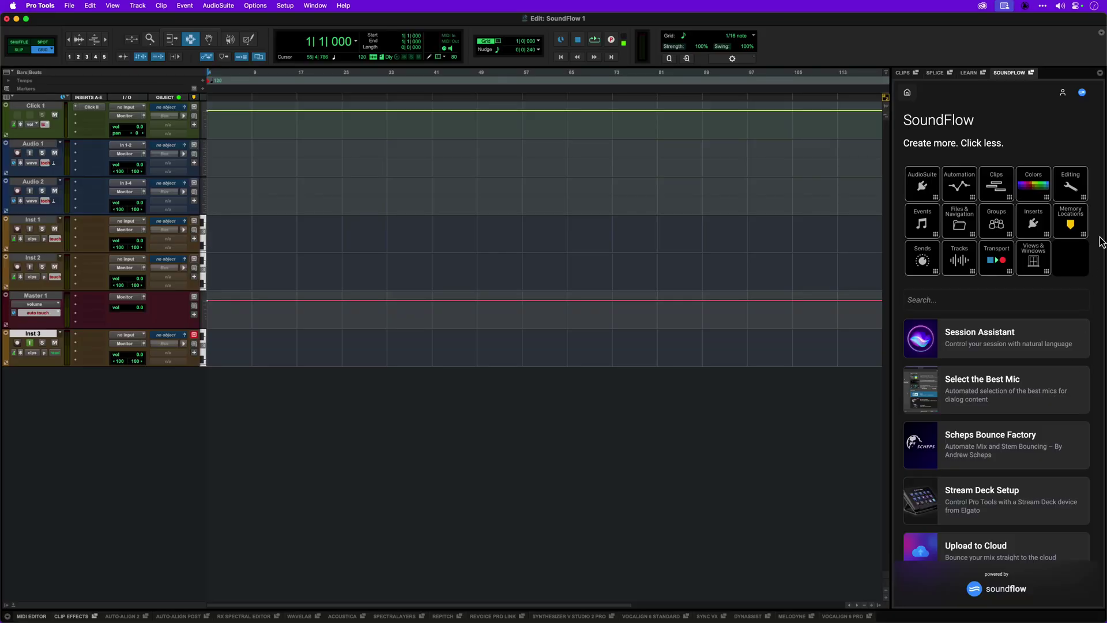
In SoundFlow's main window, view the Default Package's Pro Tools Main Deck - 5x3 in the Editor, then browse the Store
click(1083, 92)
click(1077, 123)
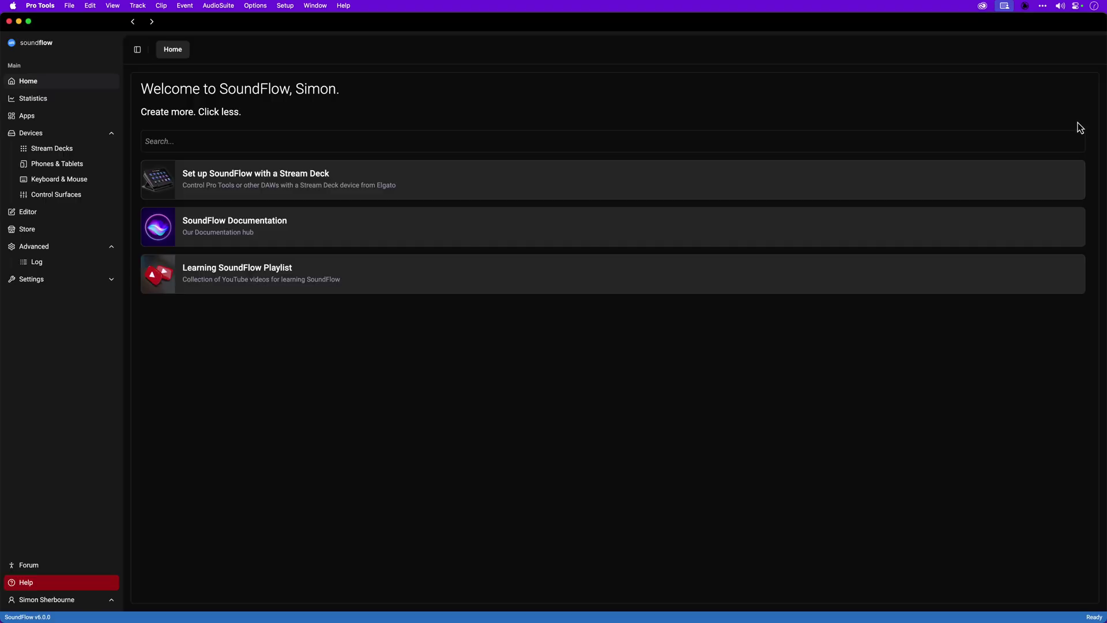
click(28, 211)
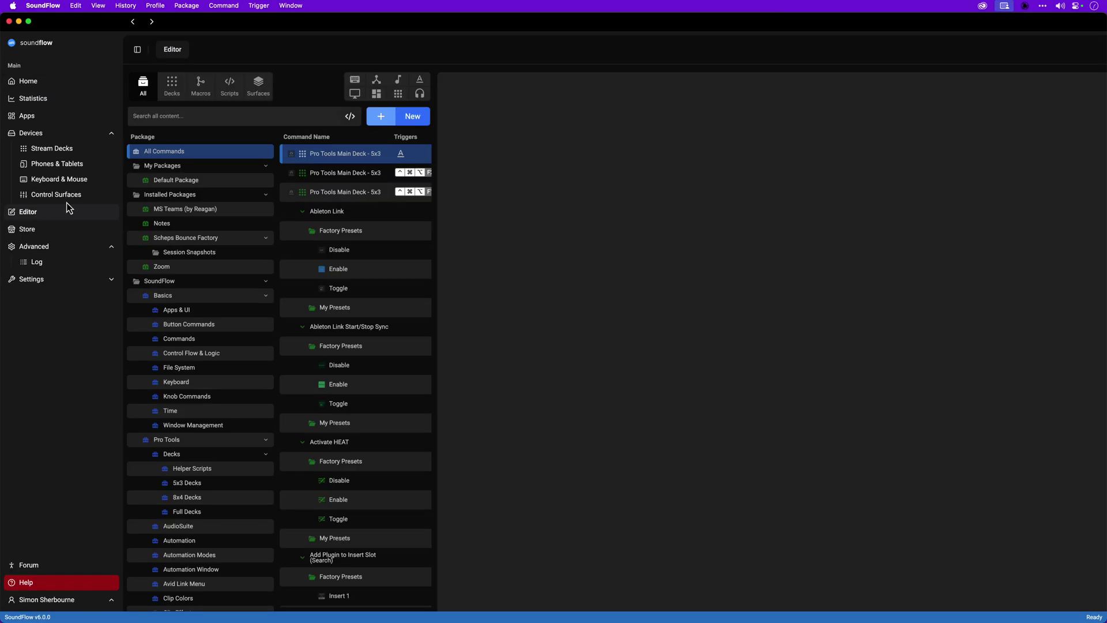
click(196, 182)
click(363, 155)
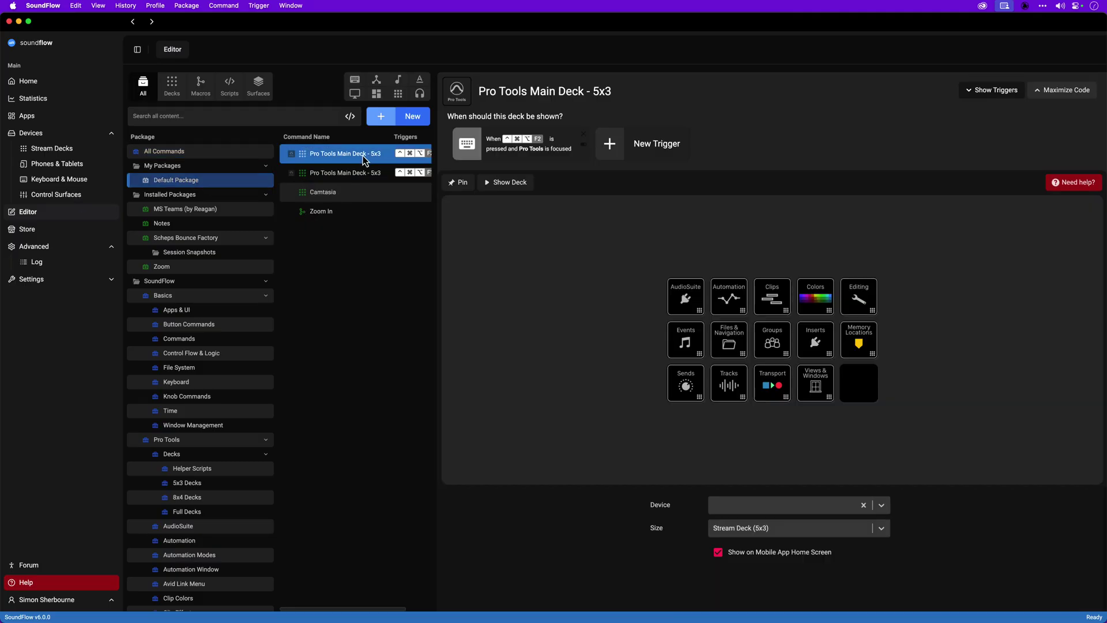
click(76, 229)
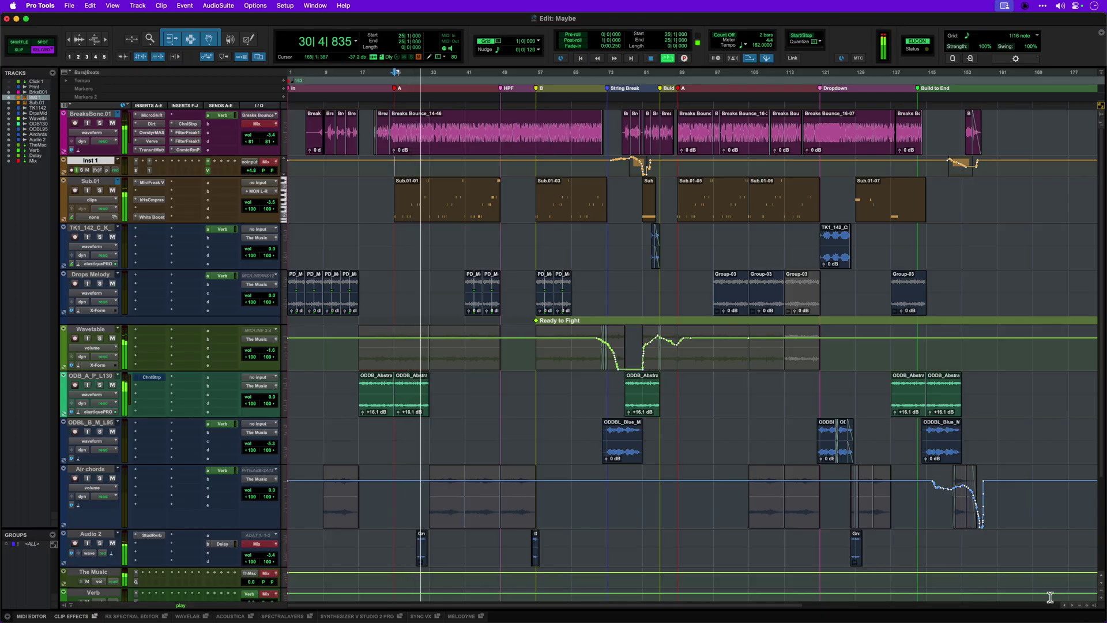
Run SoundFlow's Upload to Cloud on the Maybe mix, bouncing Out 1-2 to Dropbox
key(ctrl+space)
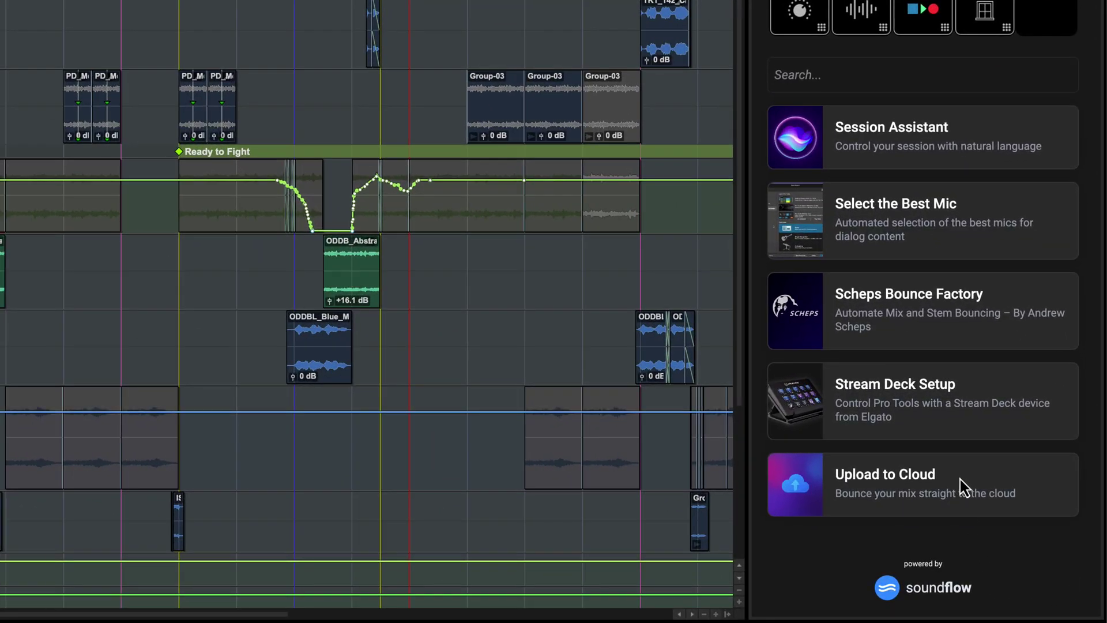
click(1032, 503)
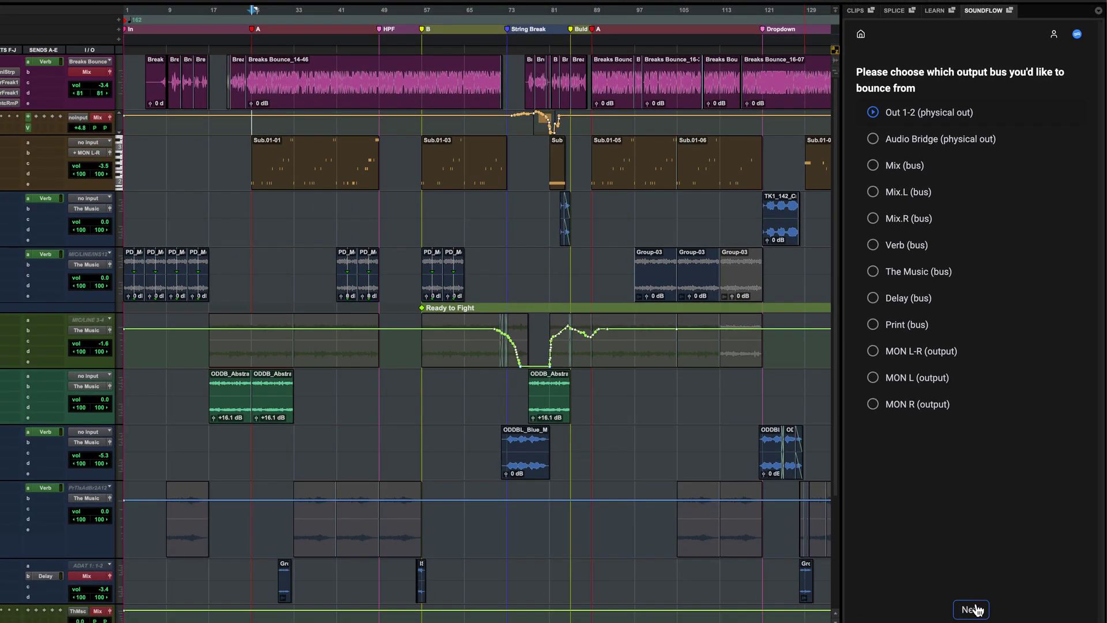
click(978, 610)
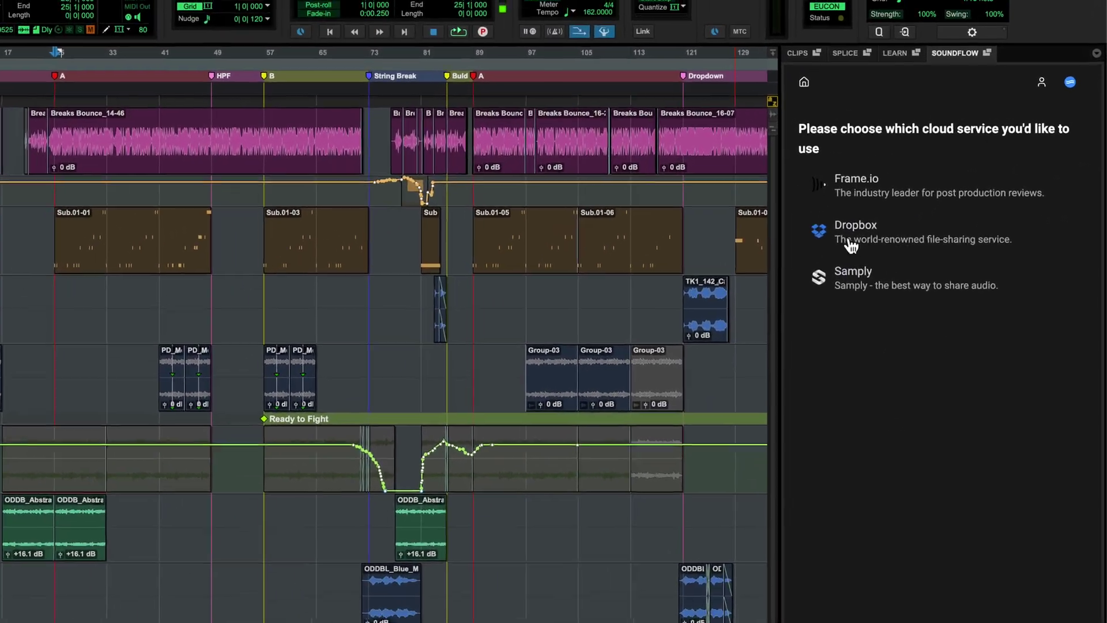
click(899, 157)
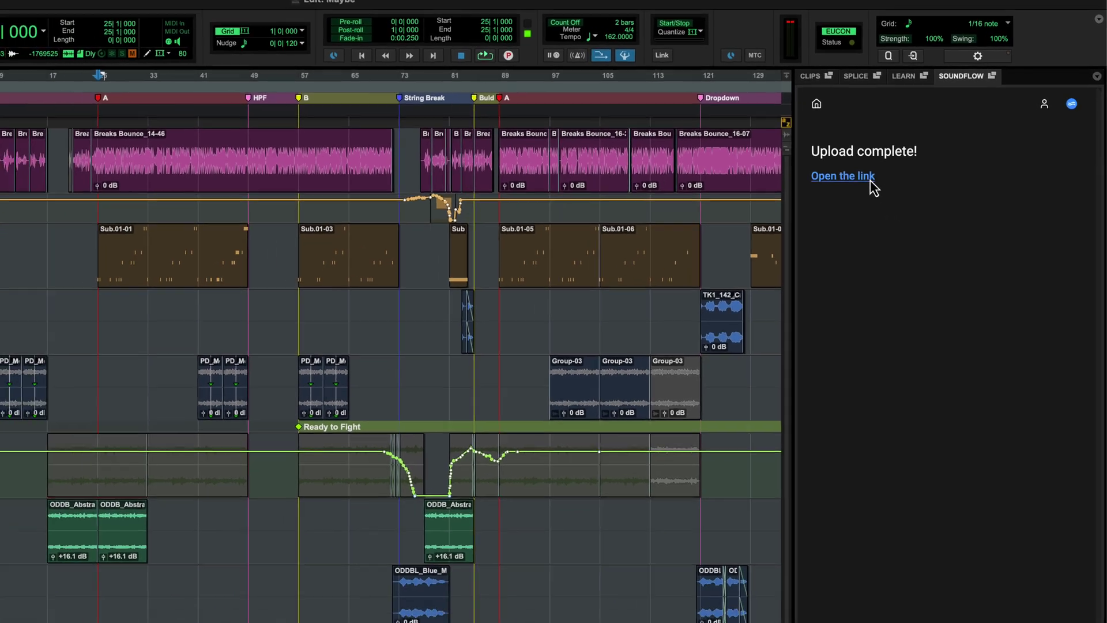
Open the shared Dropbox link and play the Maybe_01 WAV bounce from about 0:52
click(829, 194)
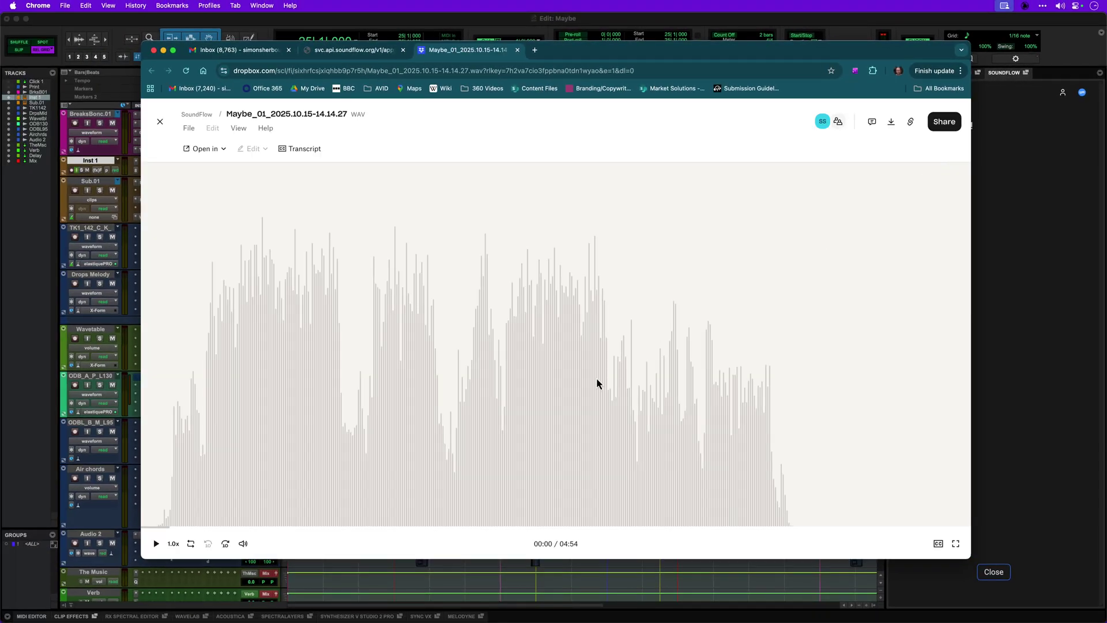
click(288, 526)
click(156, 543)
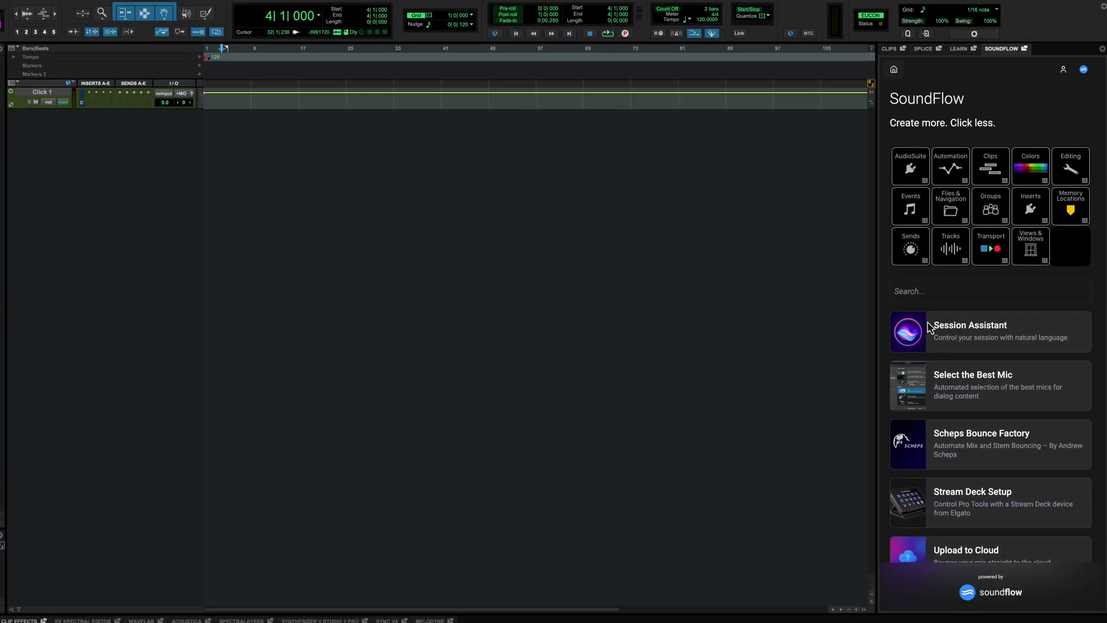
Ask Session Assistant: 'Add an instrument track called Pad'
click(929, 327)
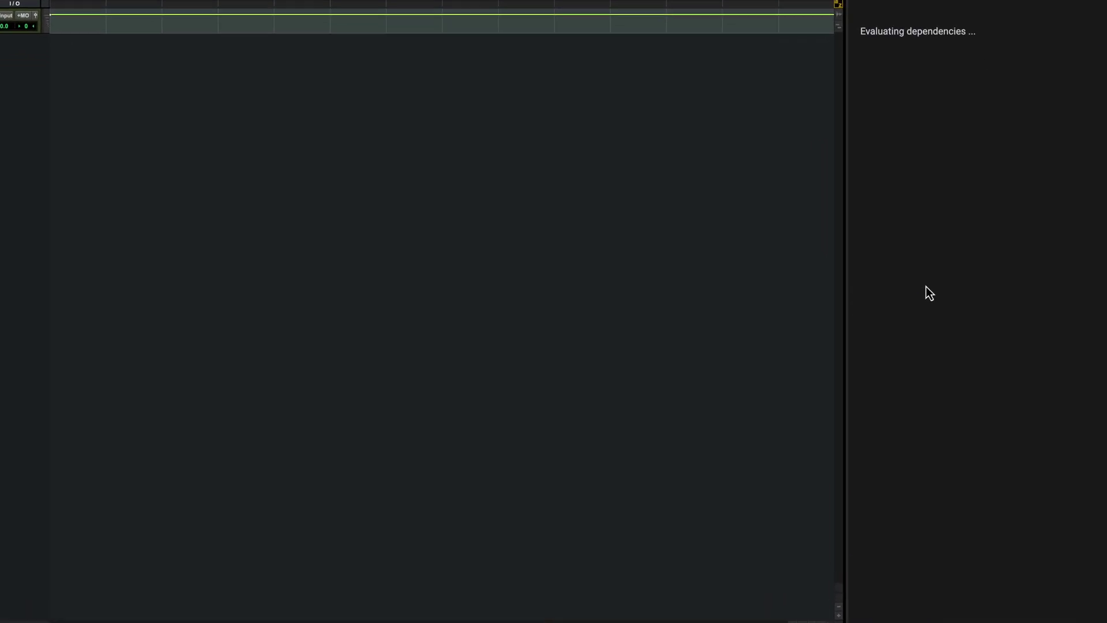
click(916, 544)
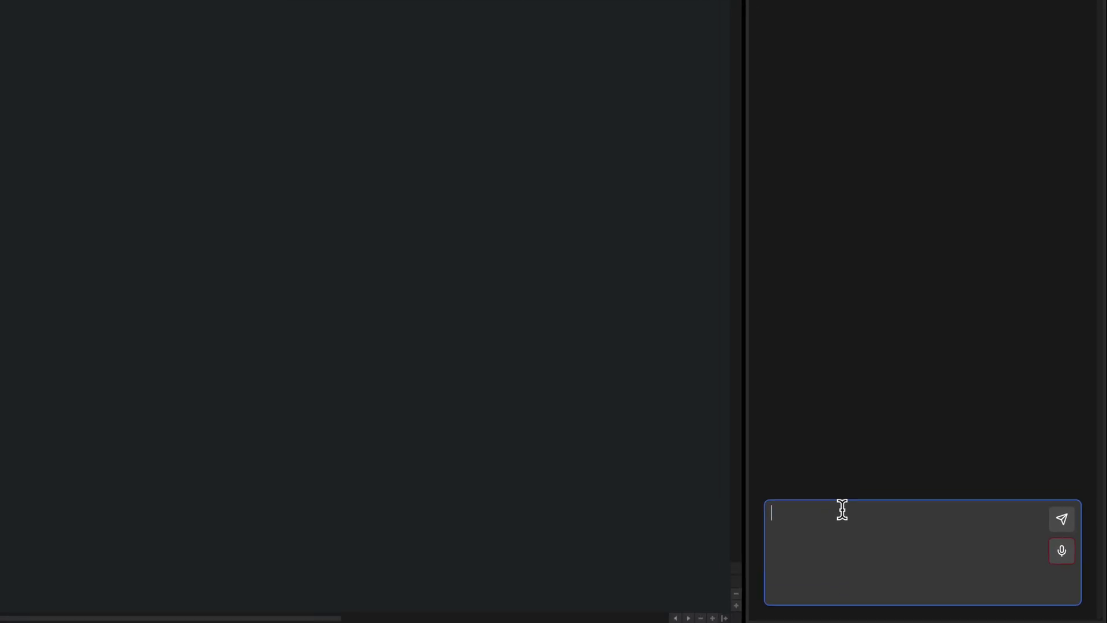
text(Add an instrument track called Pad)
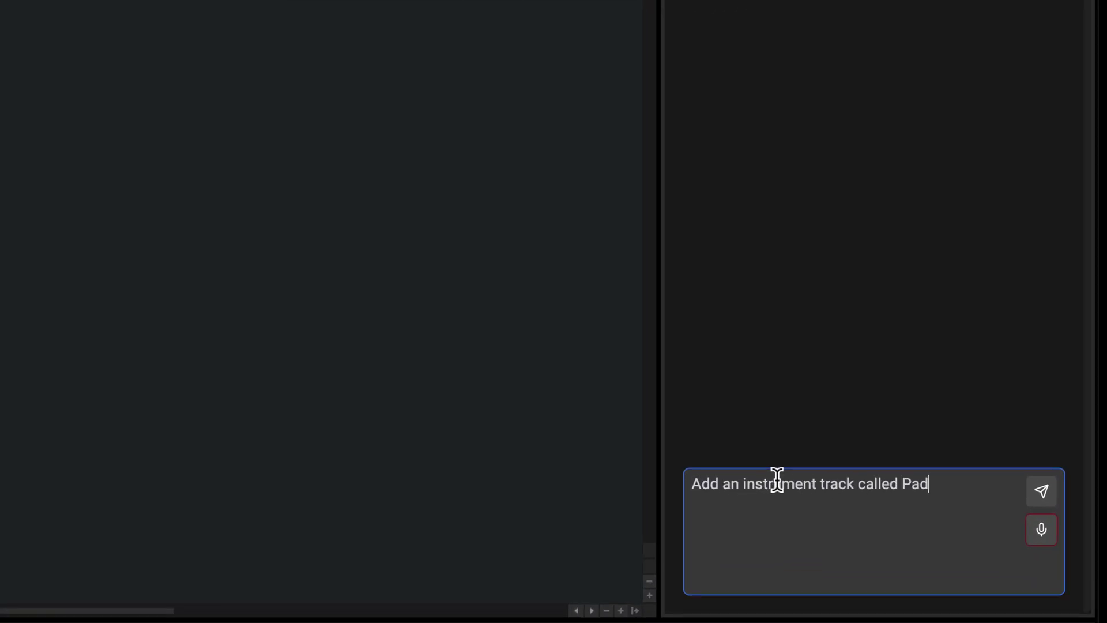
key(Return)
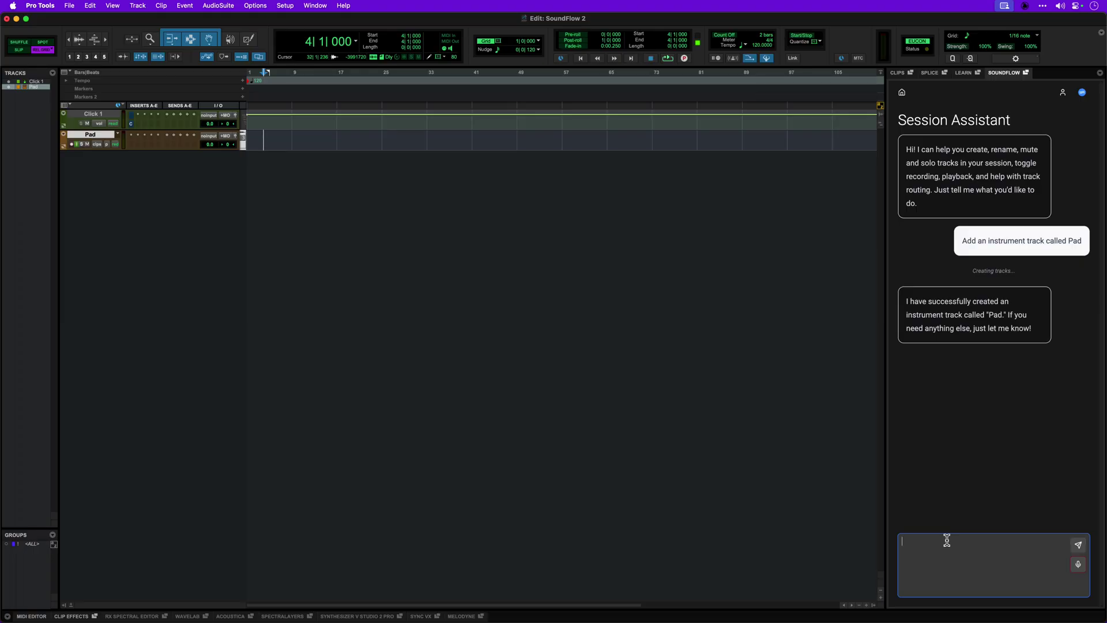
Dictate requests for drum-kit tracks (Kick, Snare, Hi-Hat, Tom 1, Tom 2, Overheads) and a Room Mic track
click(1080, 564)
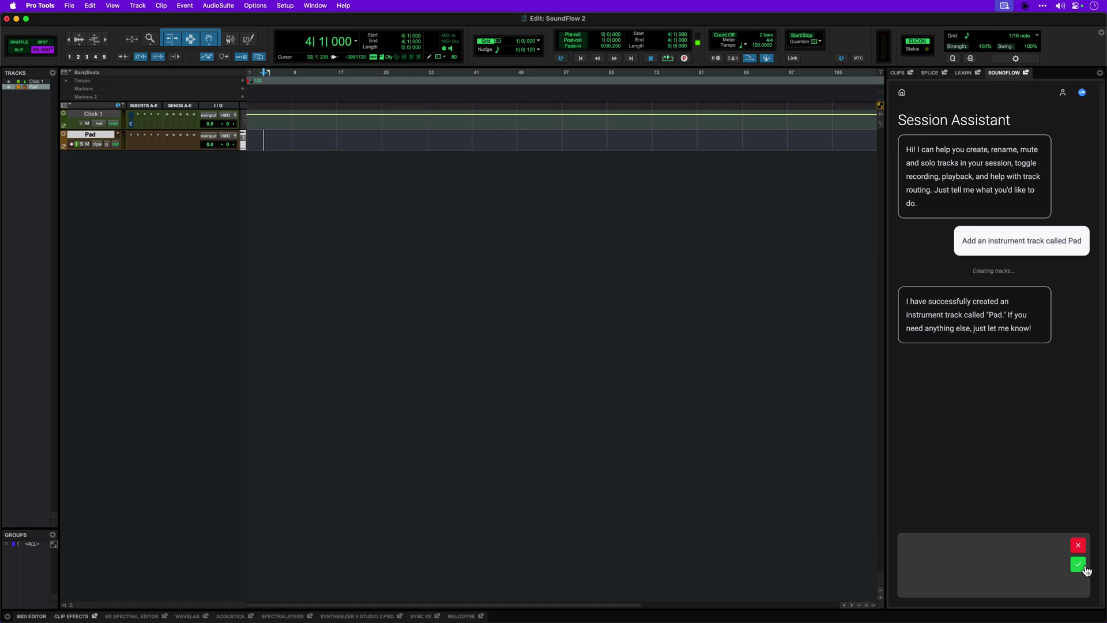
click(1082, 566)
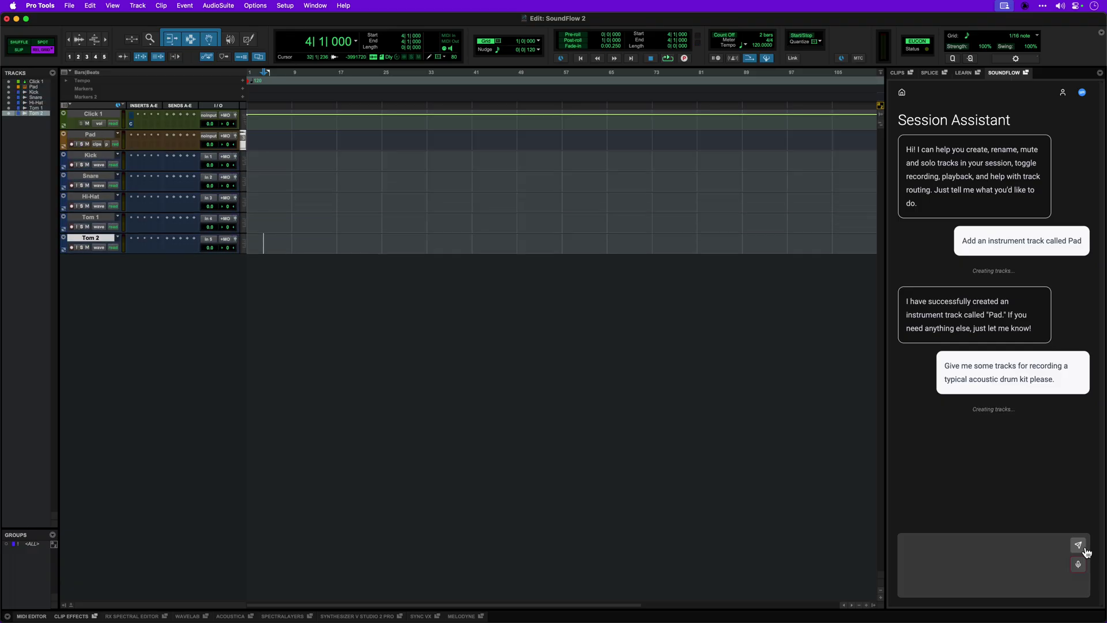
click(1080, 566)
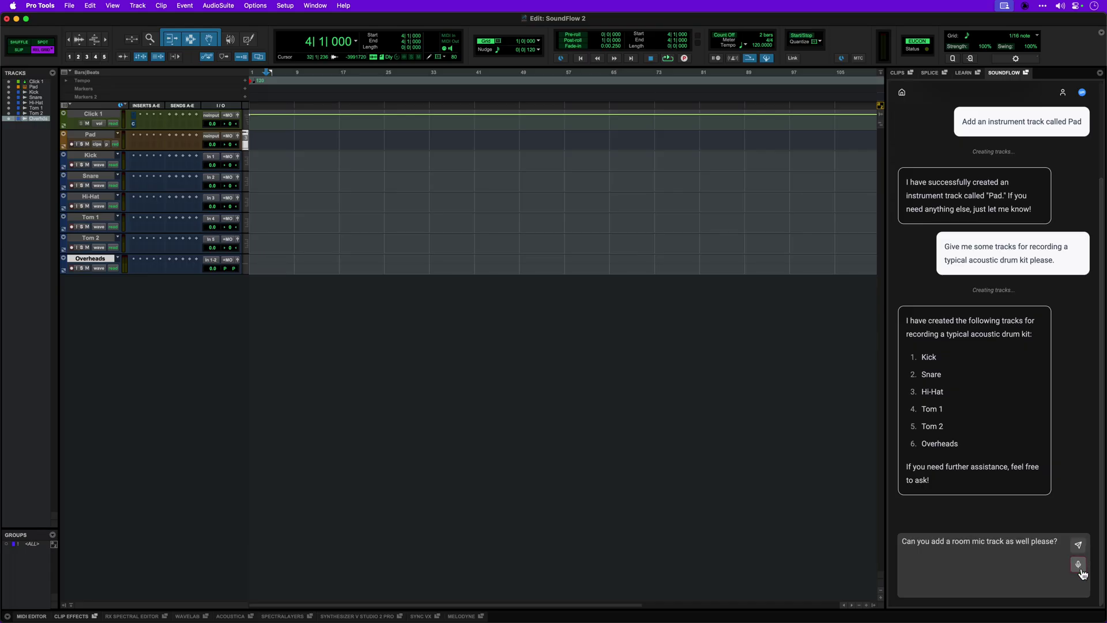
click(1079, 546)
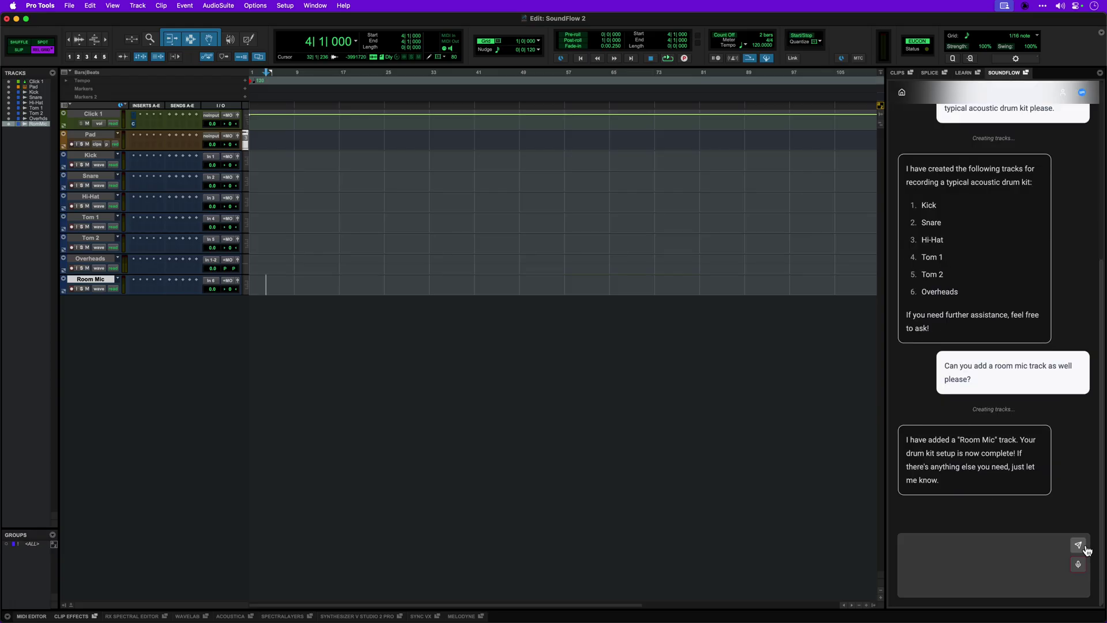
Dictate and confirm a request to make the Room Mic track stereo
click(1081, 567)
click(1078, 564)
click(1078, 545)
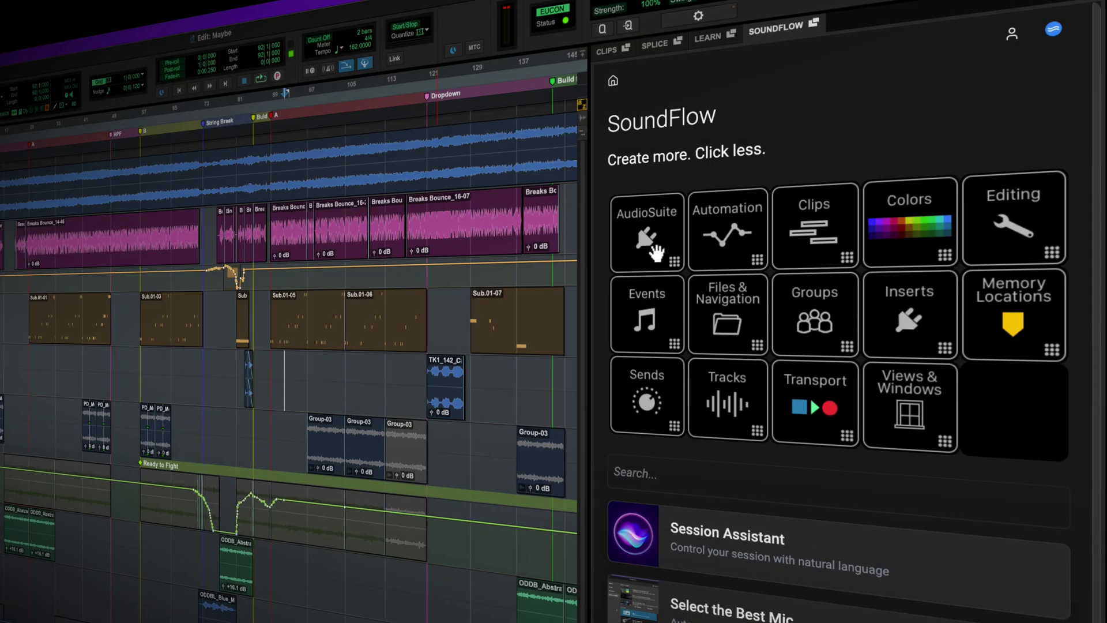
Browse SoundFlow's AudioSuite, Events > MIDI Operations and Editing > Cursor Tools command pages
click(650, 254)
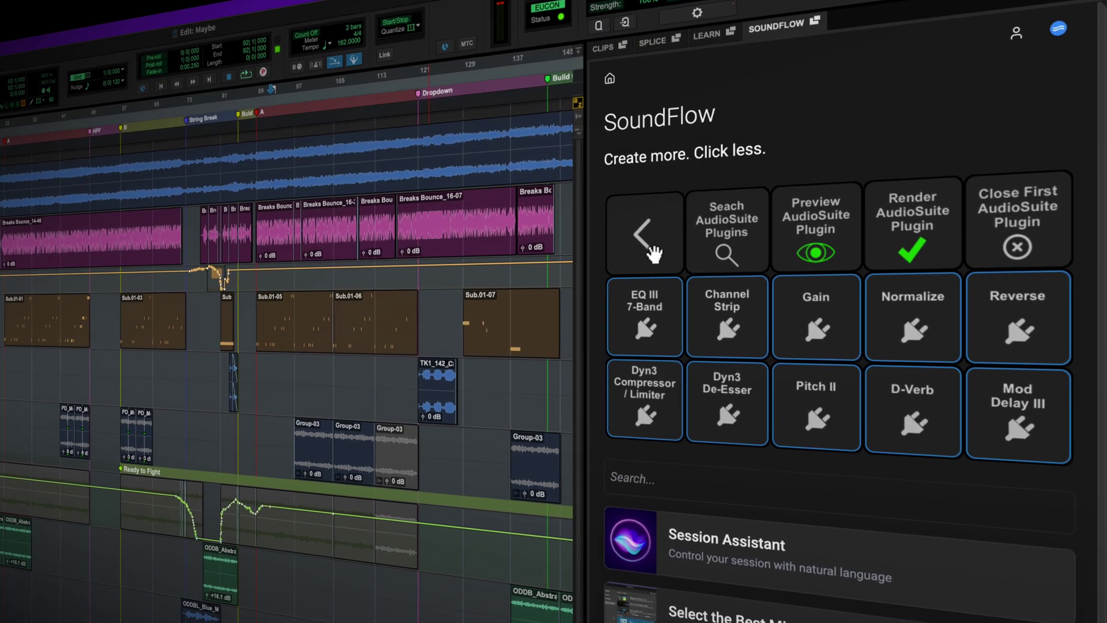
click(650, 257)
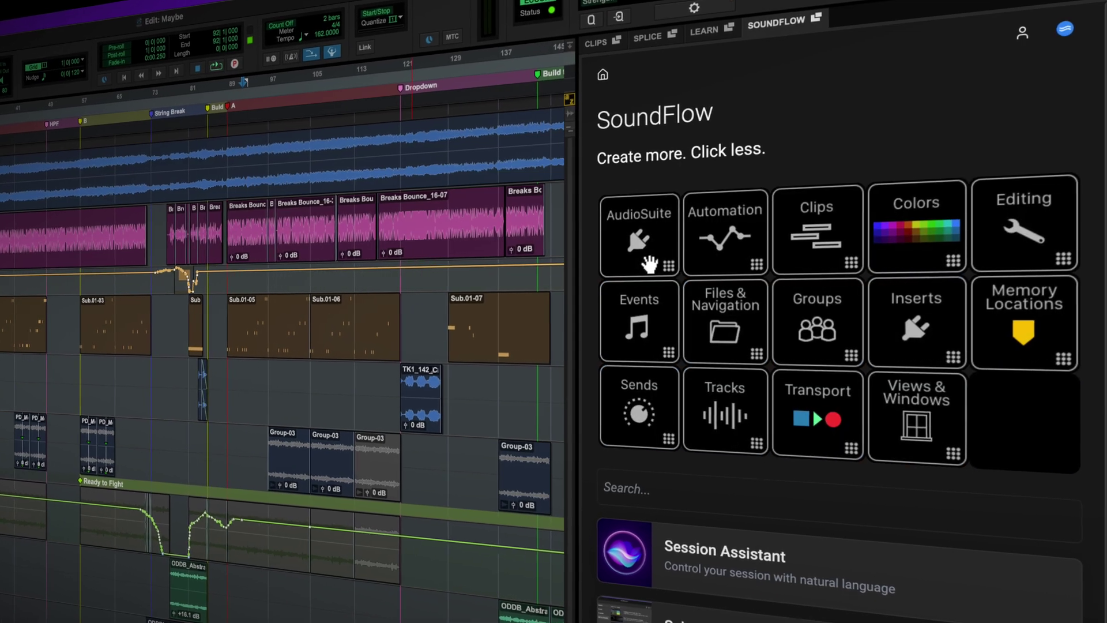
click(650, 312)
click(816, 249)
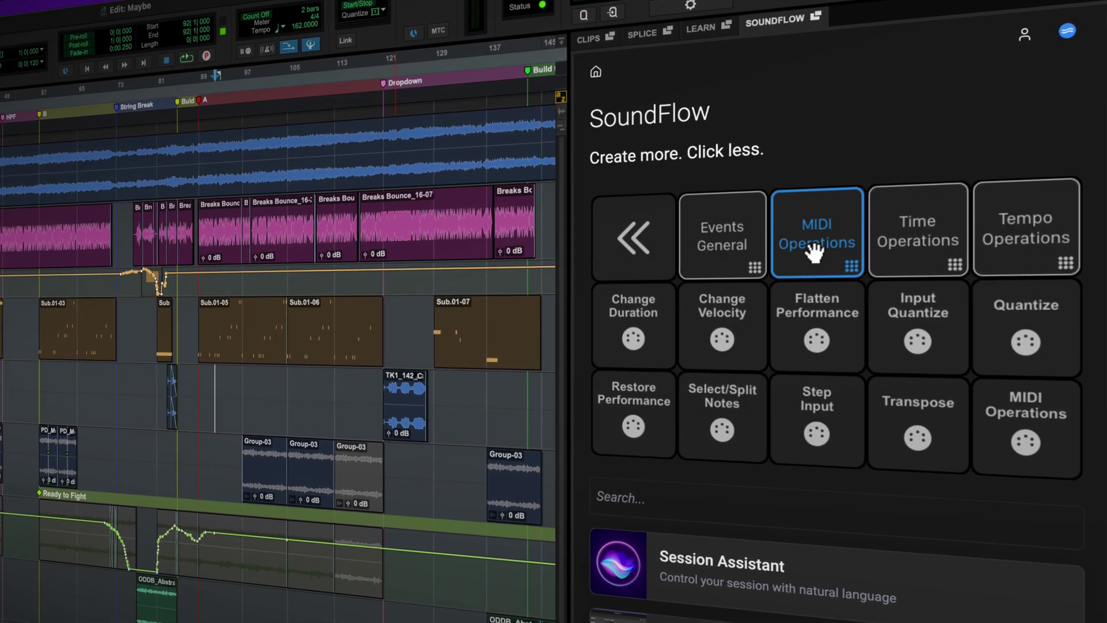
click(637, 257)
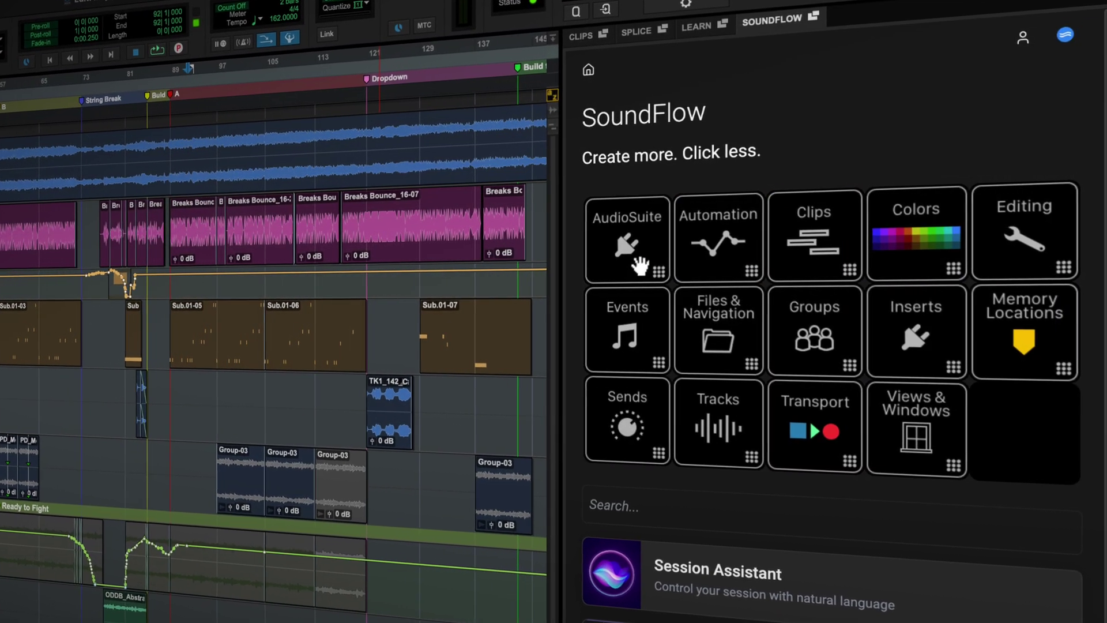
click(989, 254)
click(716, 260)
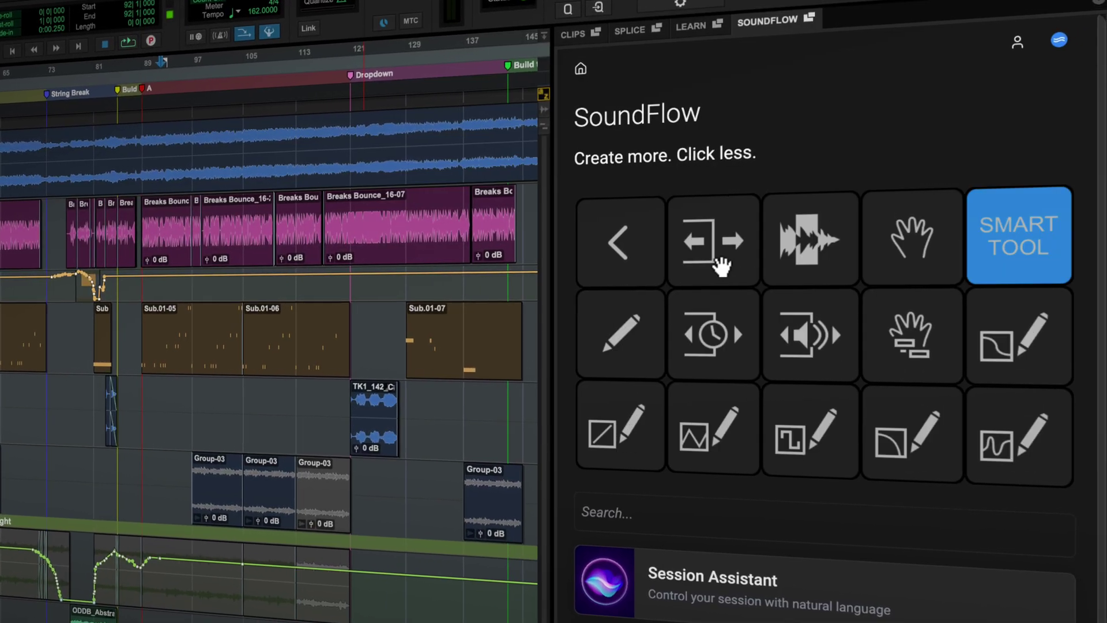